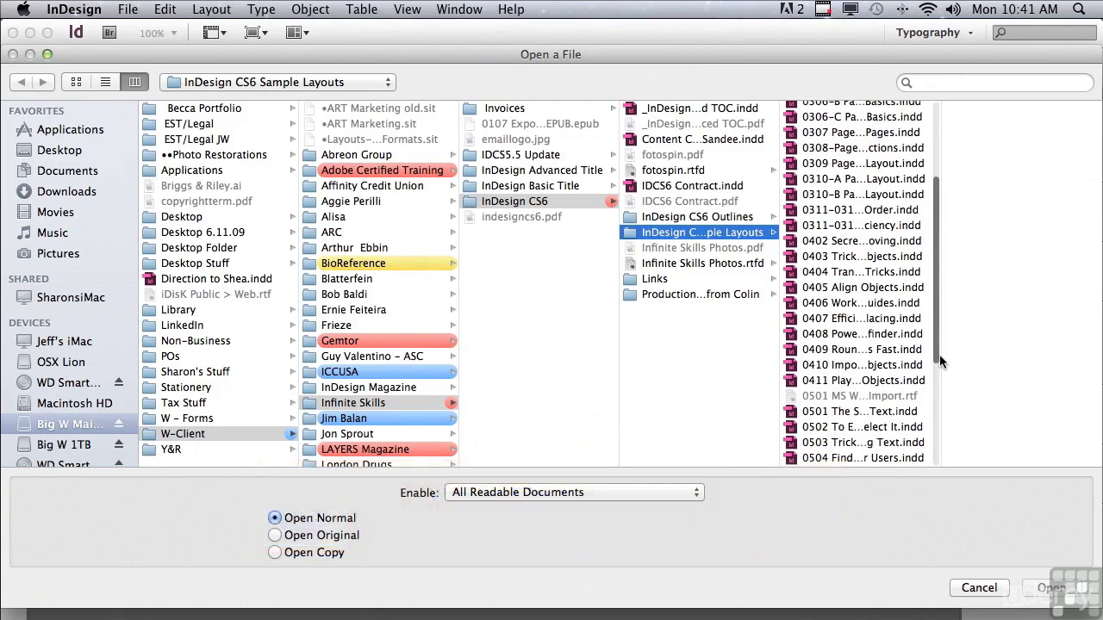
Open the document 0506 Improved HunSpell Spelling.indd from the InDesign CS6 Sample Layouts folder.
scroll(939, 362, down, 5)
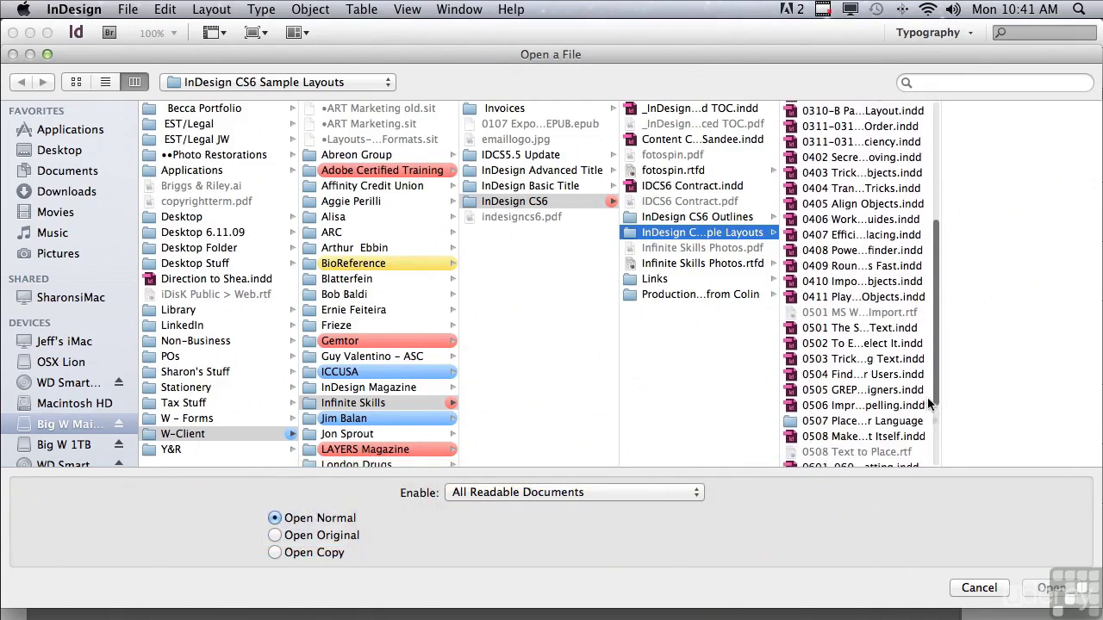
click(874, 409)
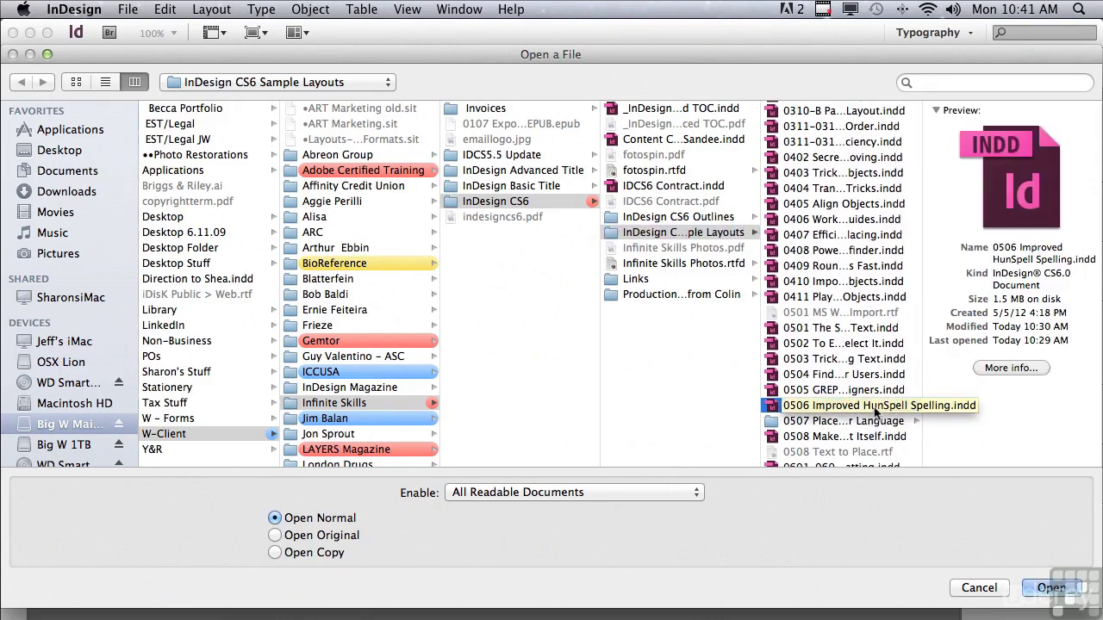
click(1050, 589)
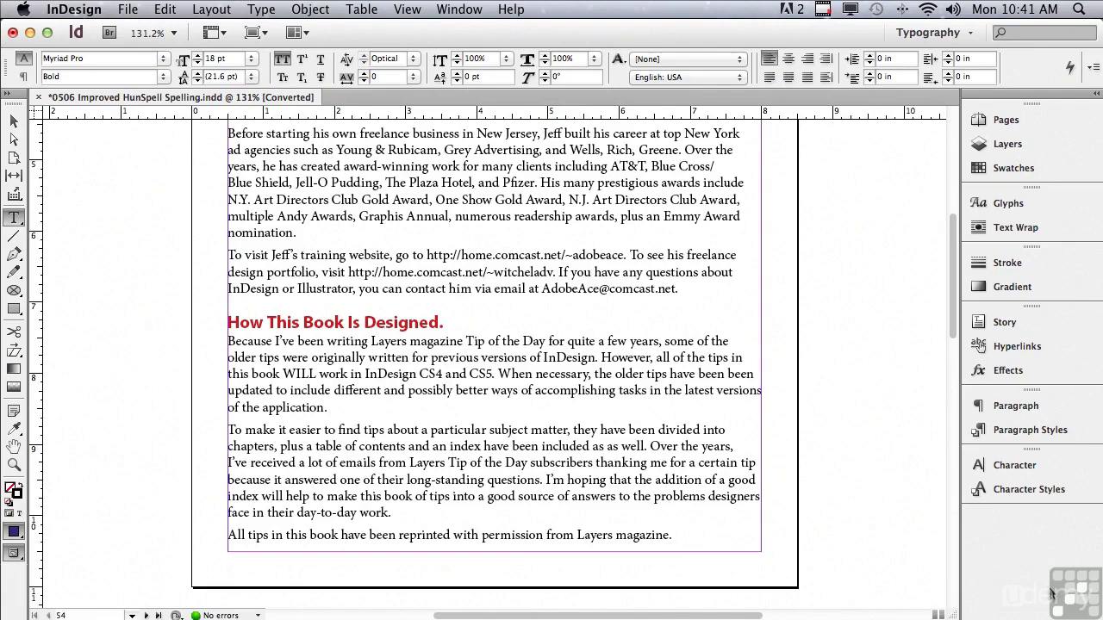
Select the word ABOUT in the page's main title and open the Check Spelling dialog.
scroll(954, 311, up, 5)
scroll(963, 249, up, 4)
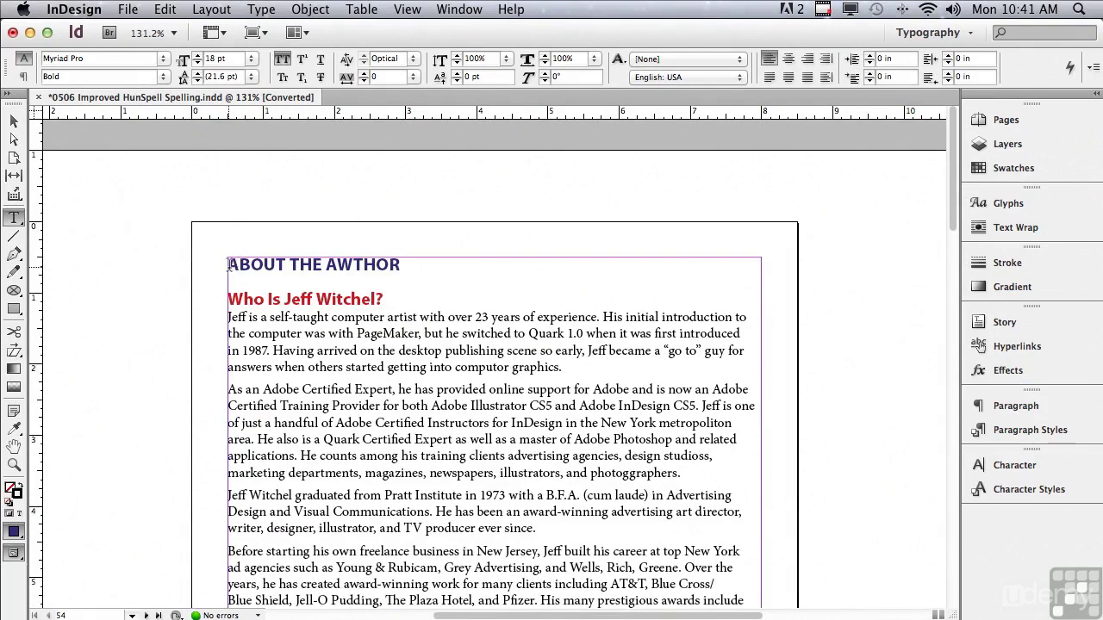
drag(228, 264, 286, 266)
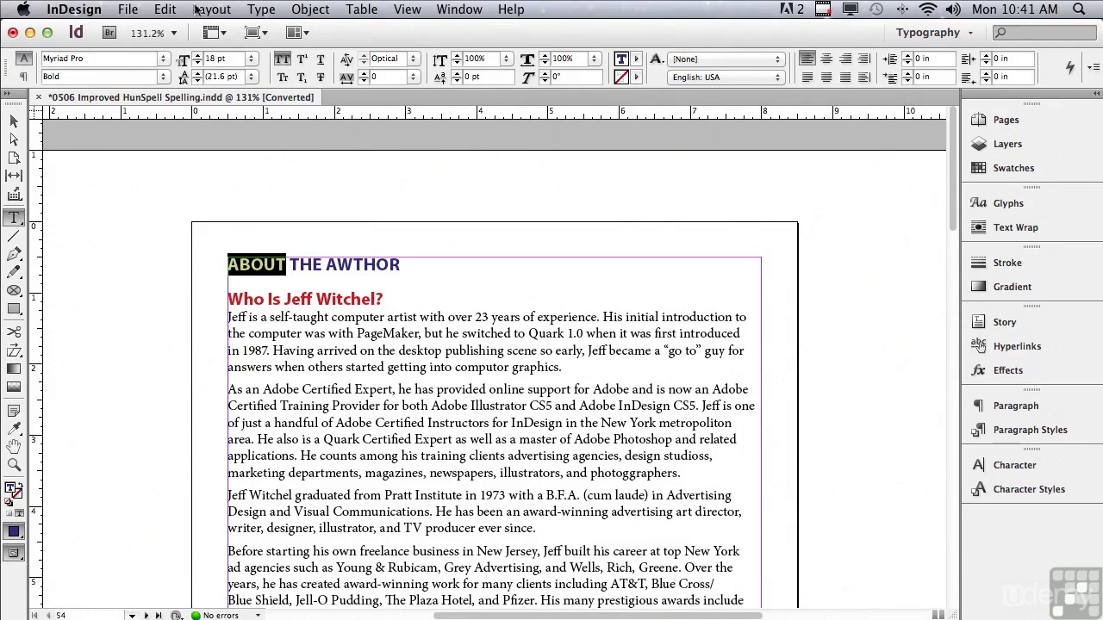
click(159, 9)
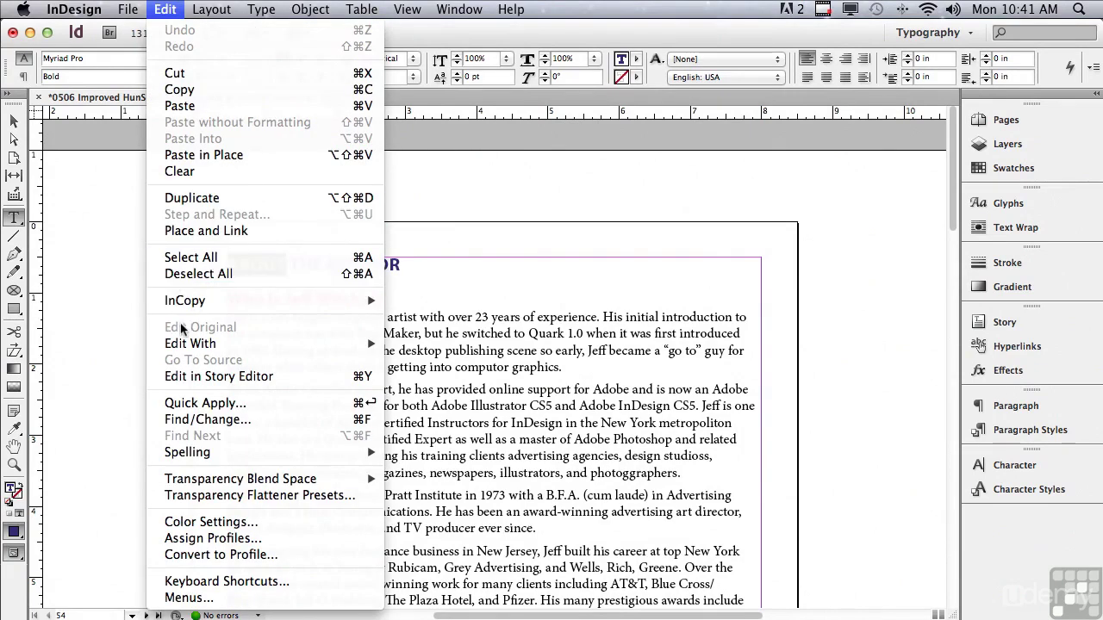
mouse_move(297, 449)
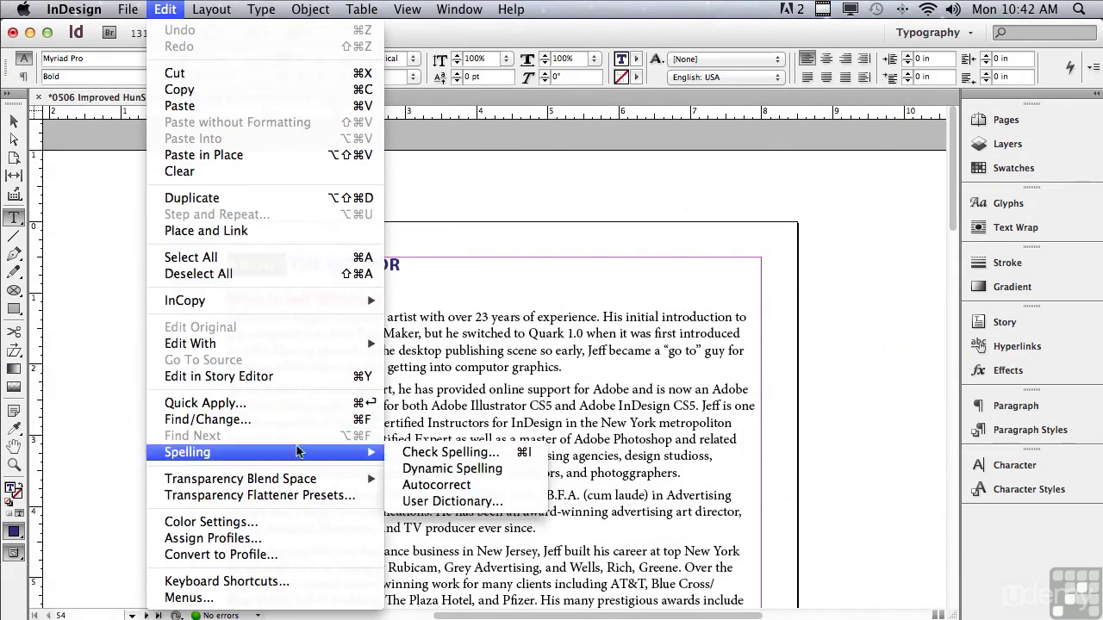
click(412, 454)
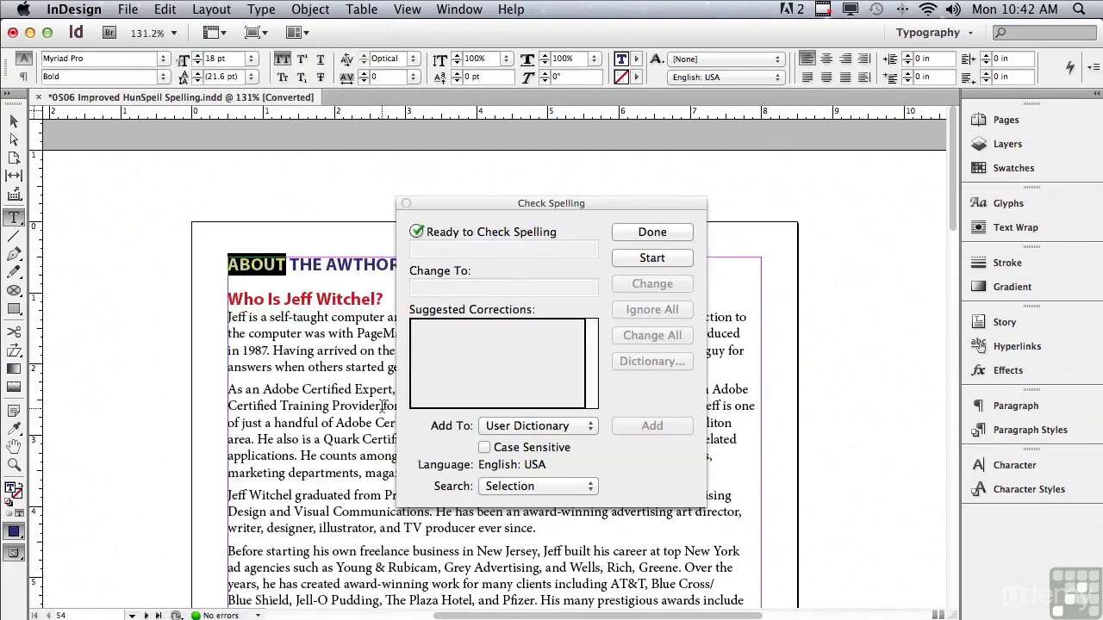
click(635, 260)
Try the spelling search scopes All Documents, Story and To End of Story in turn.
click(499, 488)
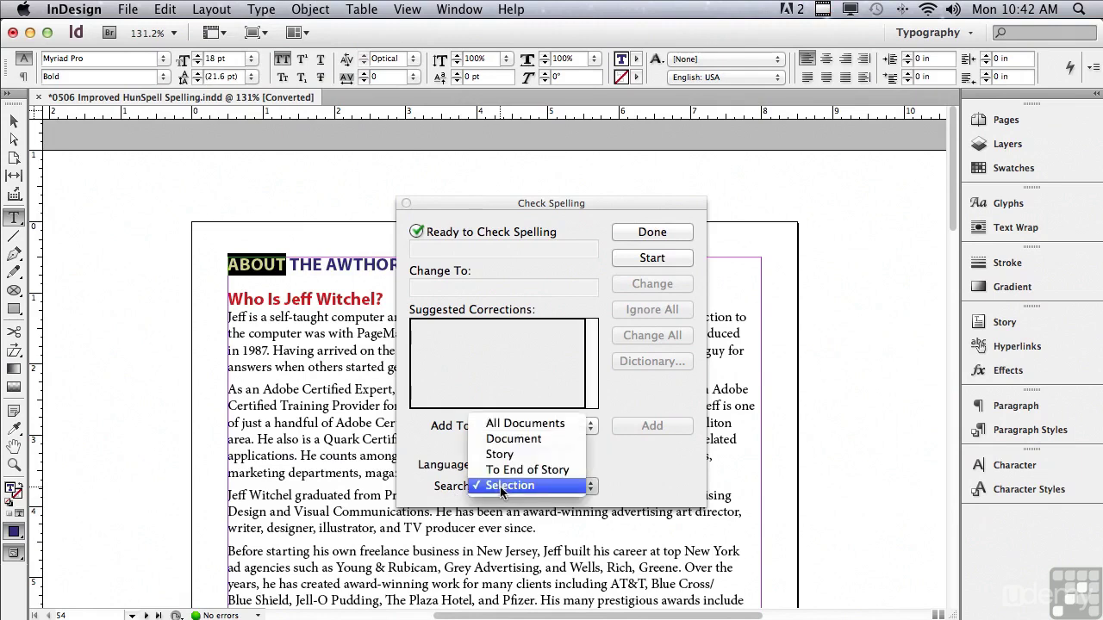
click(500, 426)
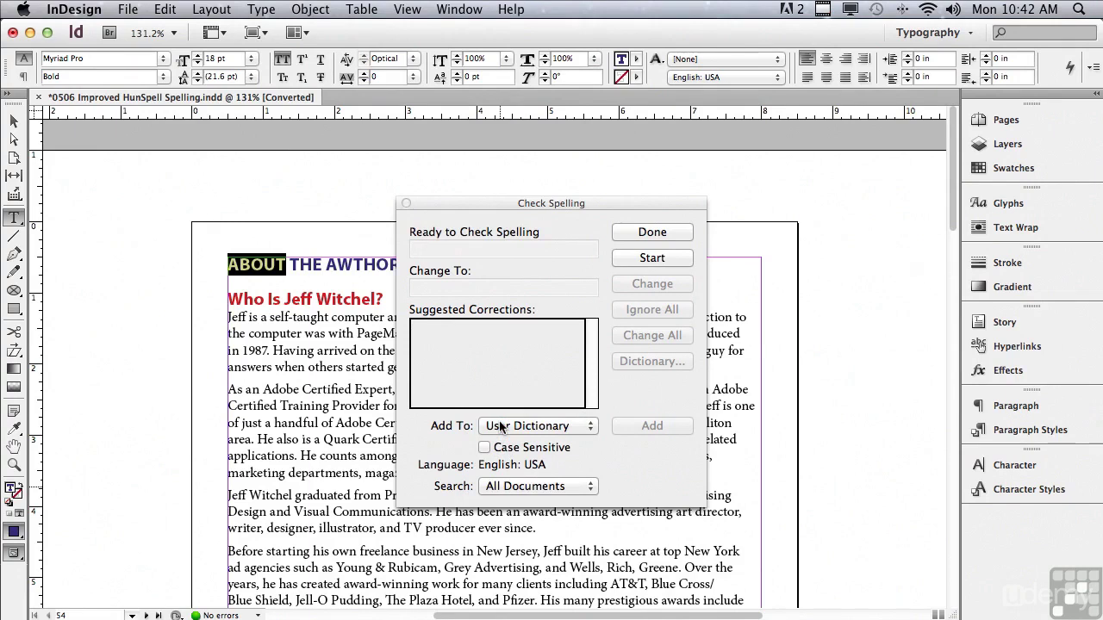
click(498, 485)
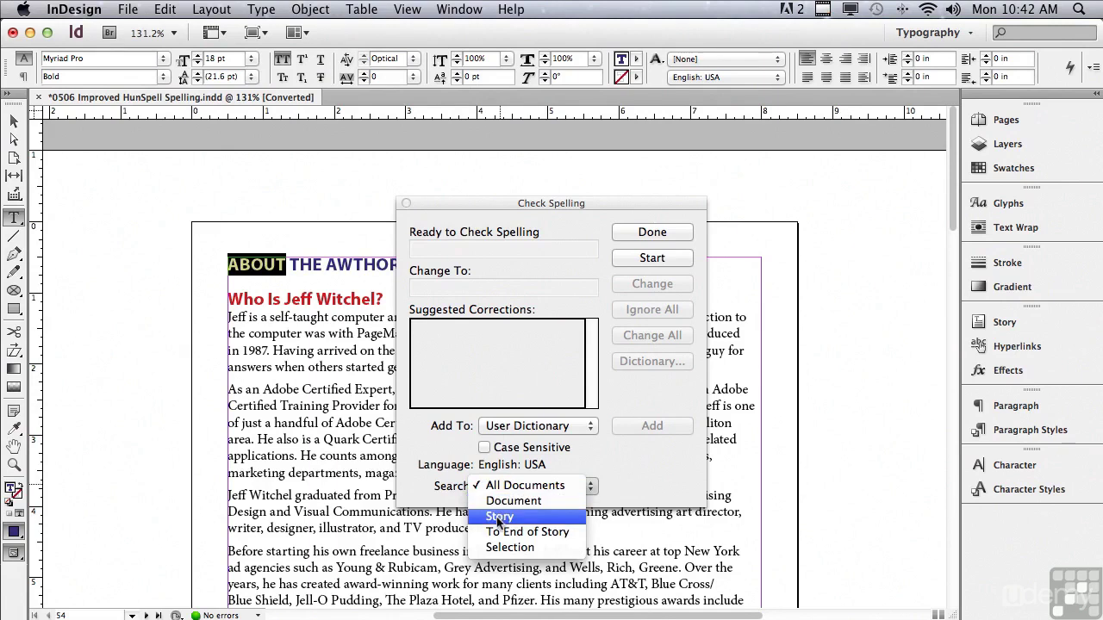
click(498, 518)
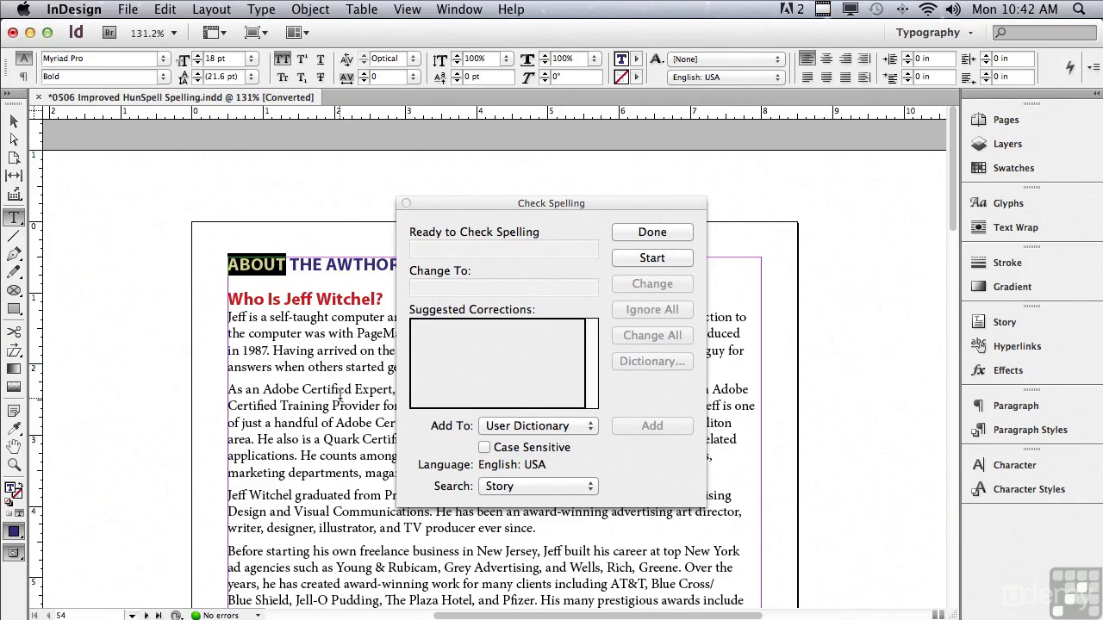
click(501, 487)
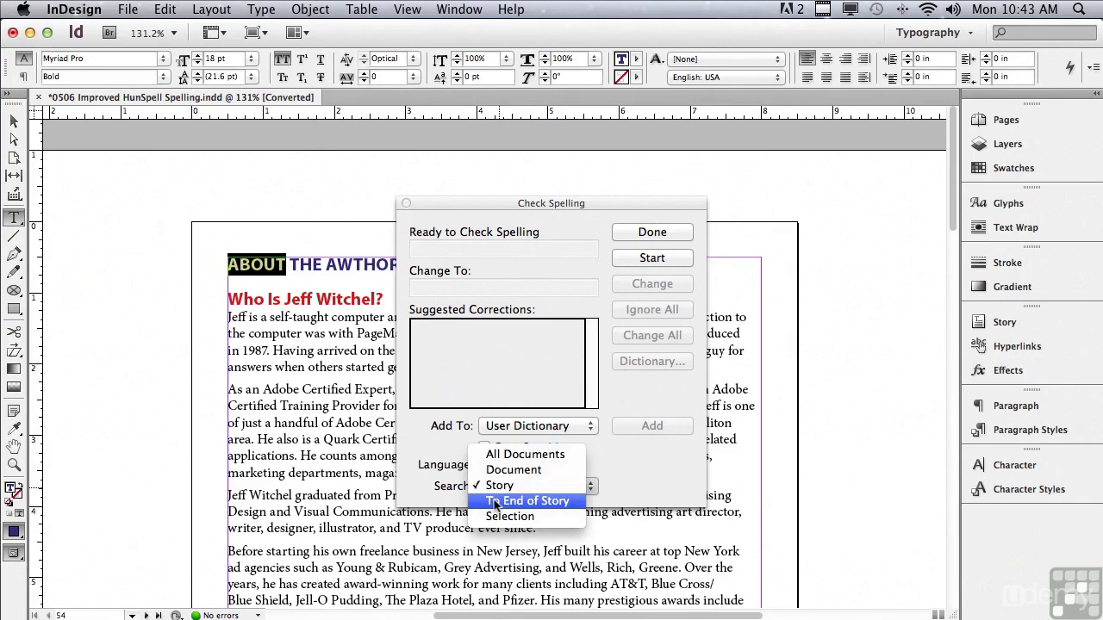
click(497, 502)
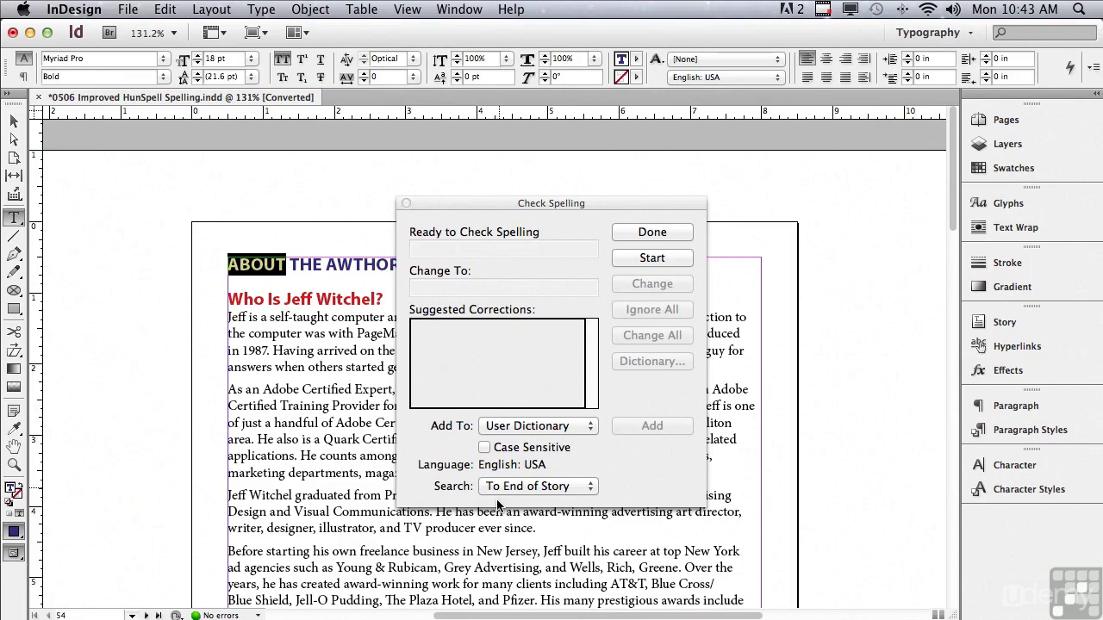
Select the paragraph starting "As an Adobe Certified Expert" and set the spelling search scope to Selection.
click(498, 488)
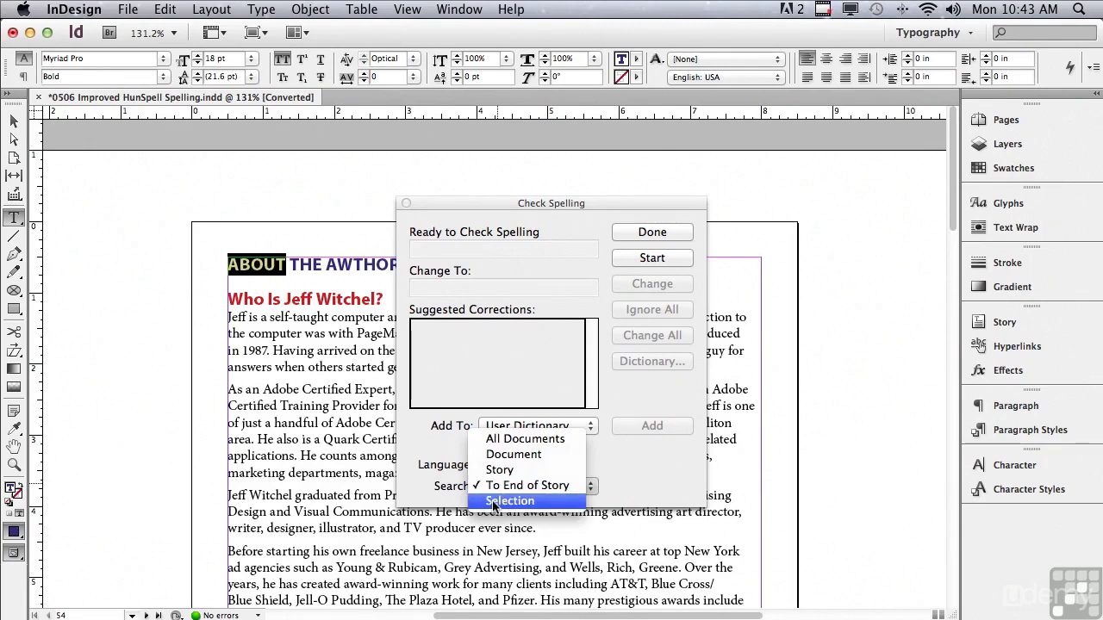
click(245, 459)
drag(228, 388, 712, 481)
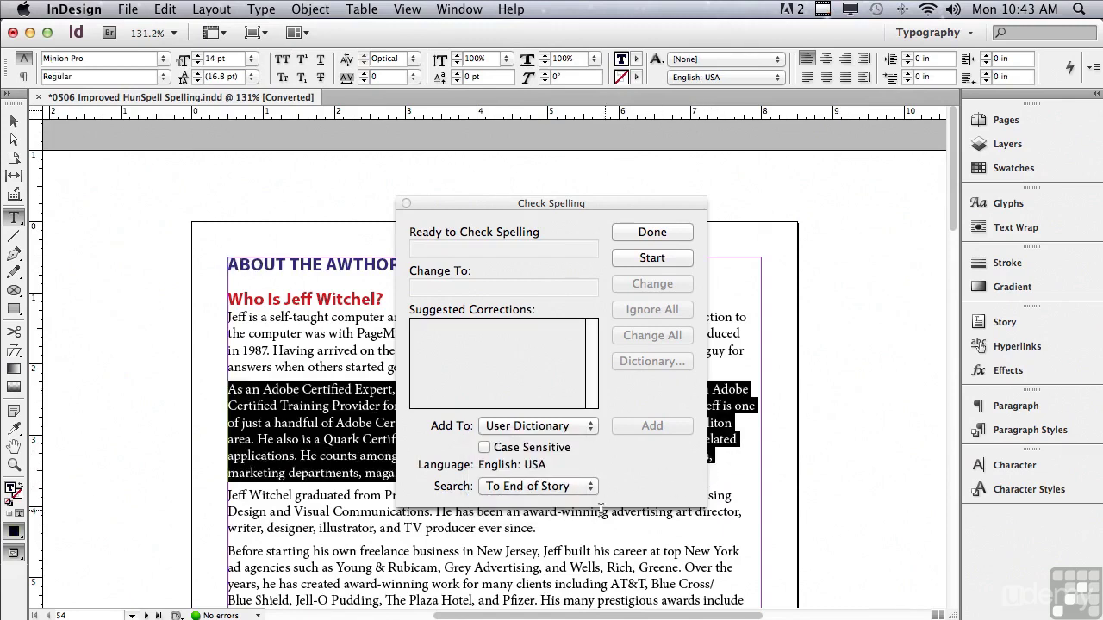
click(556, 486)
click(521, 502)
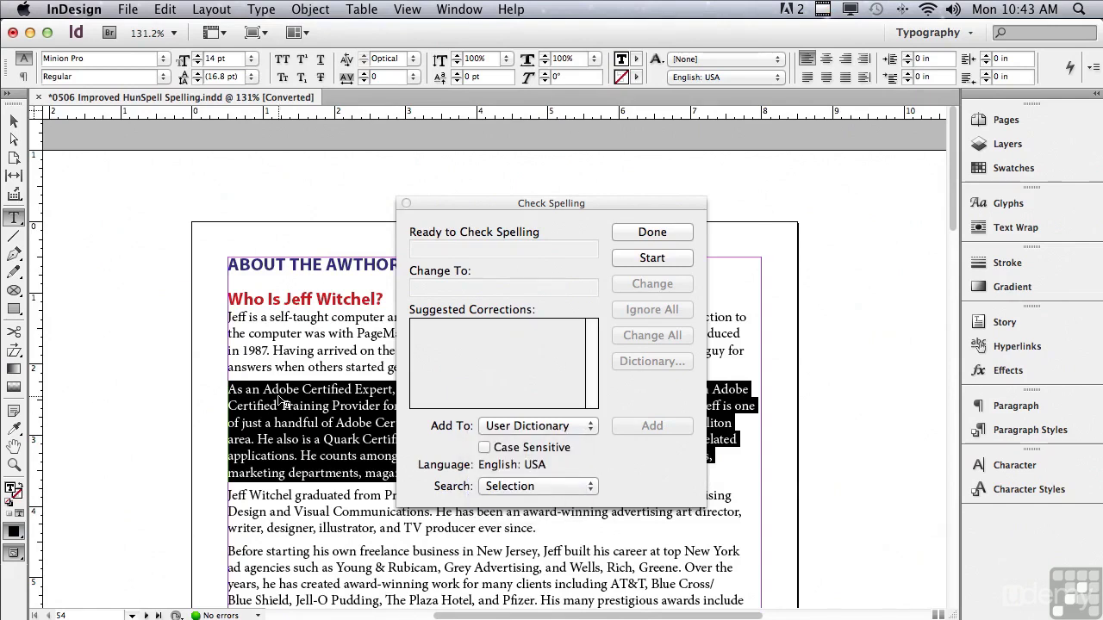
Run the spelling check with the scope set to Document and change "metropoliton" to "metropolitan".
click(491, 488)
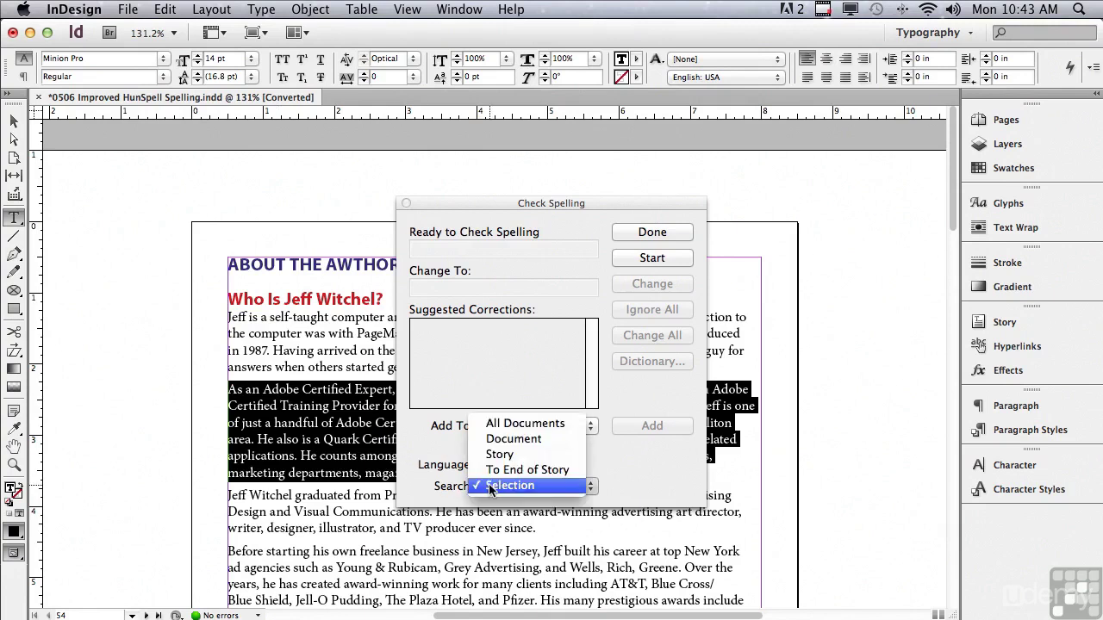
click(493, 439)
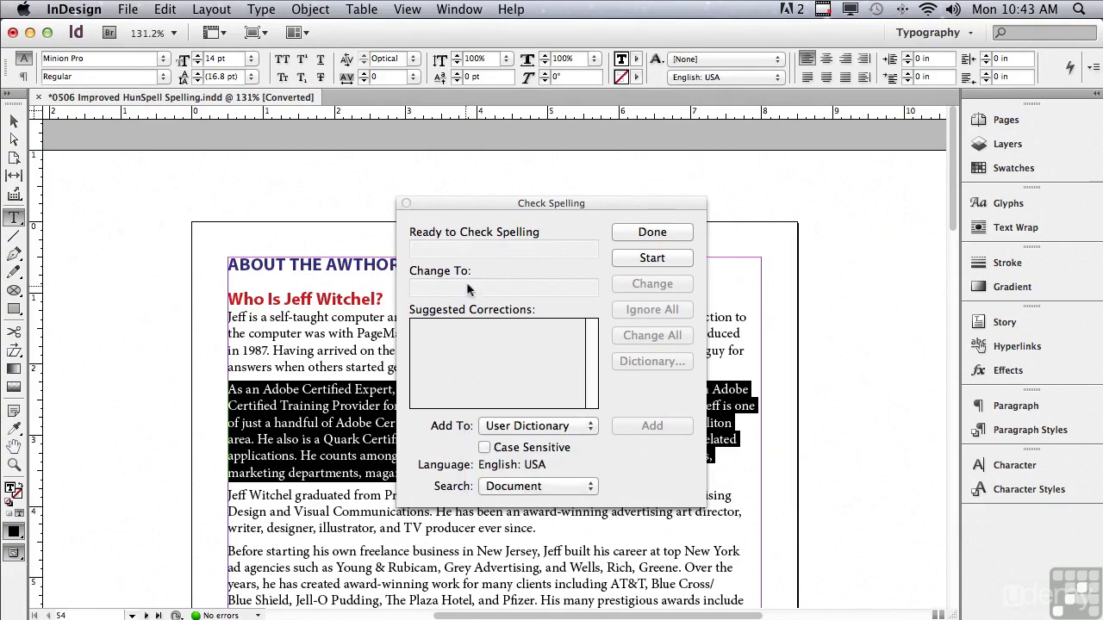
click(629, 259)
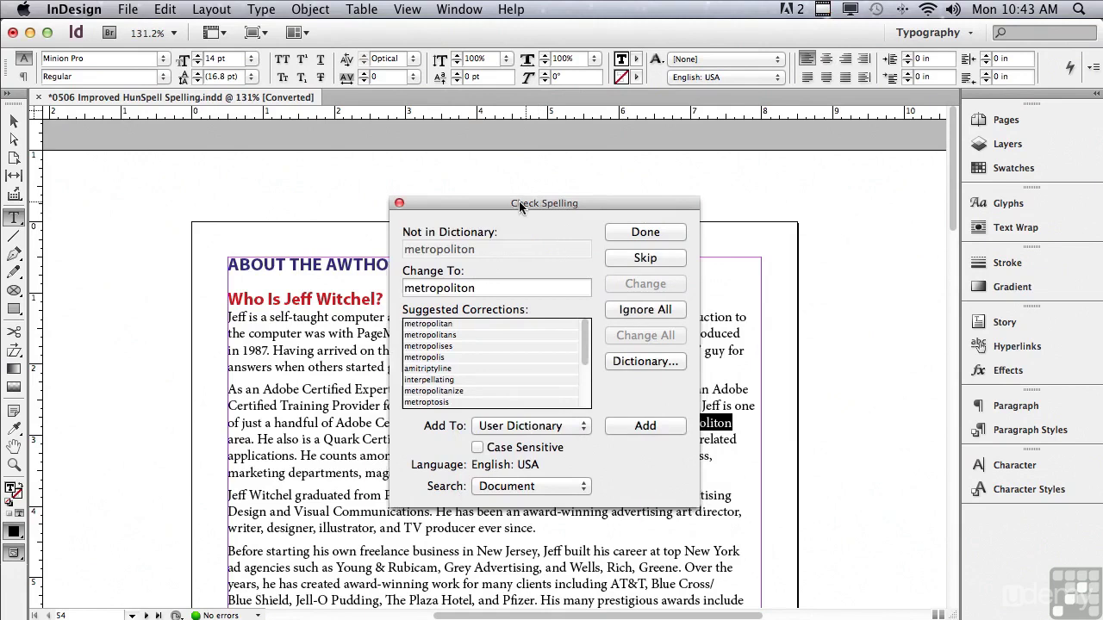
drag(525, 206, 407, 201)
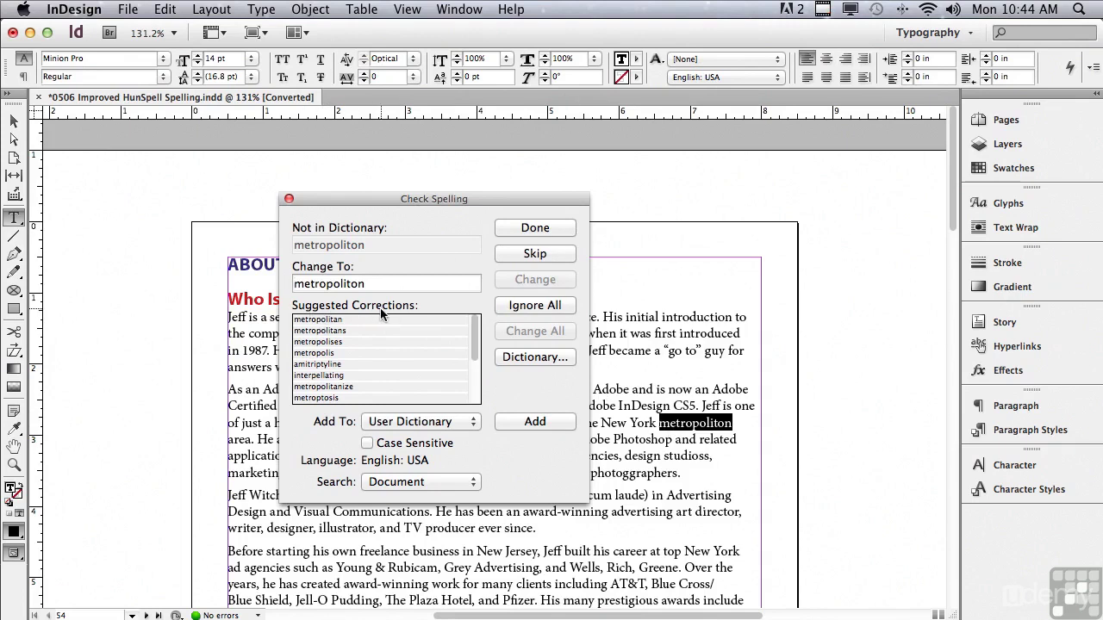
click(329, 321)
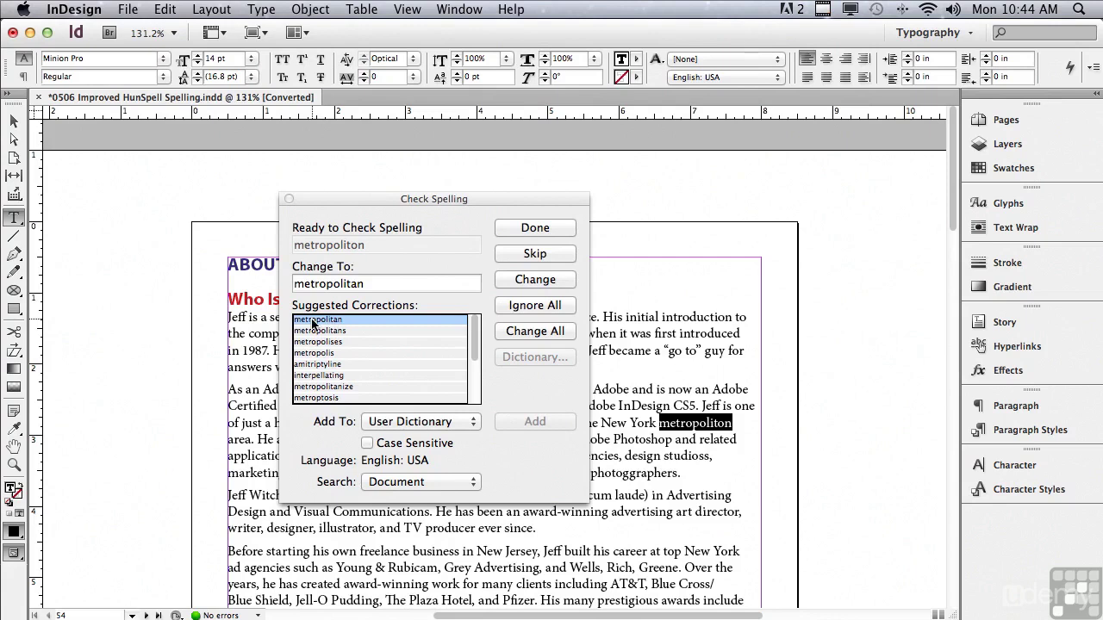
click(524, 281)
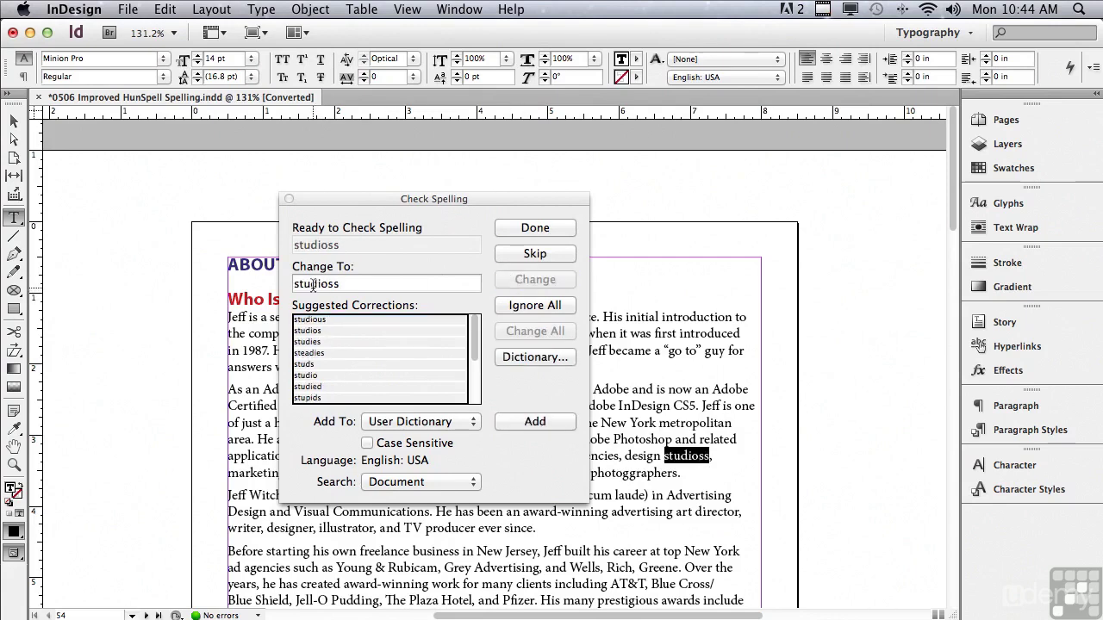
Replace every instance of "studioss" with "studios" and of "photoggraphers" with "photographers".
click(309, 332)
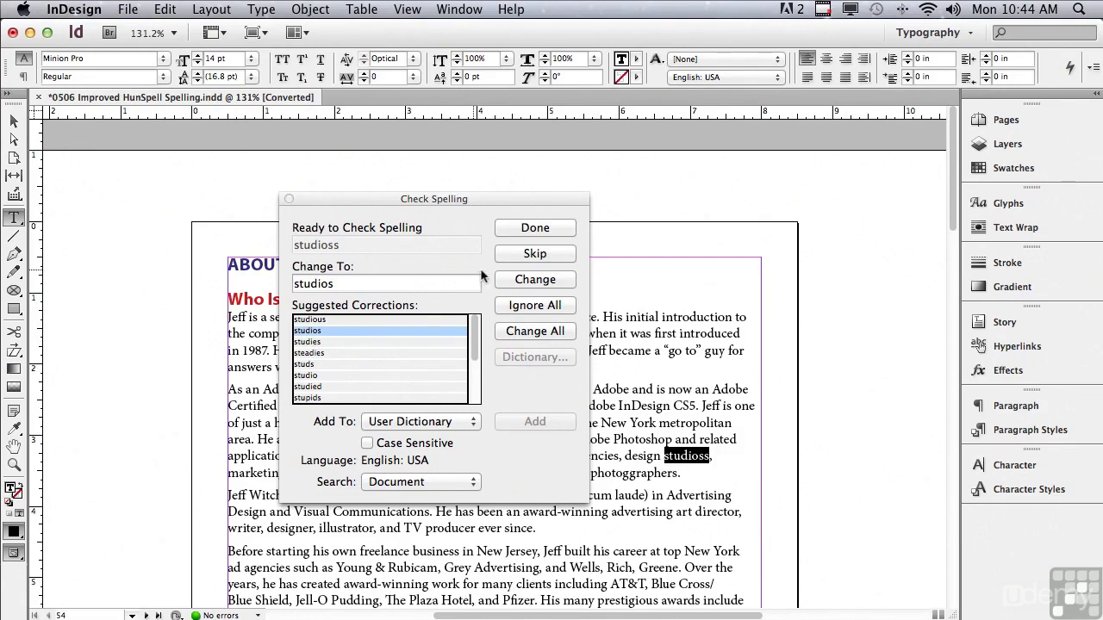
click(507, 336)
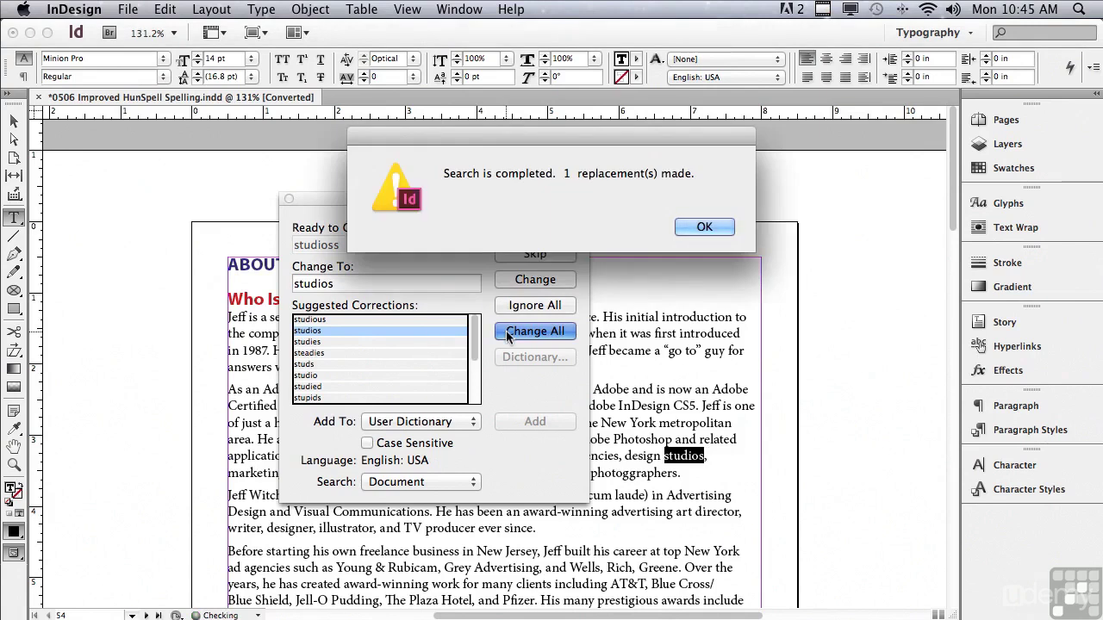
click(687, 226)
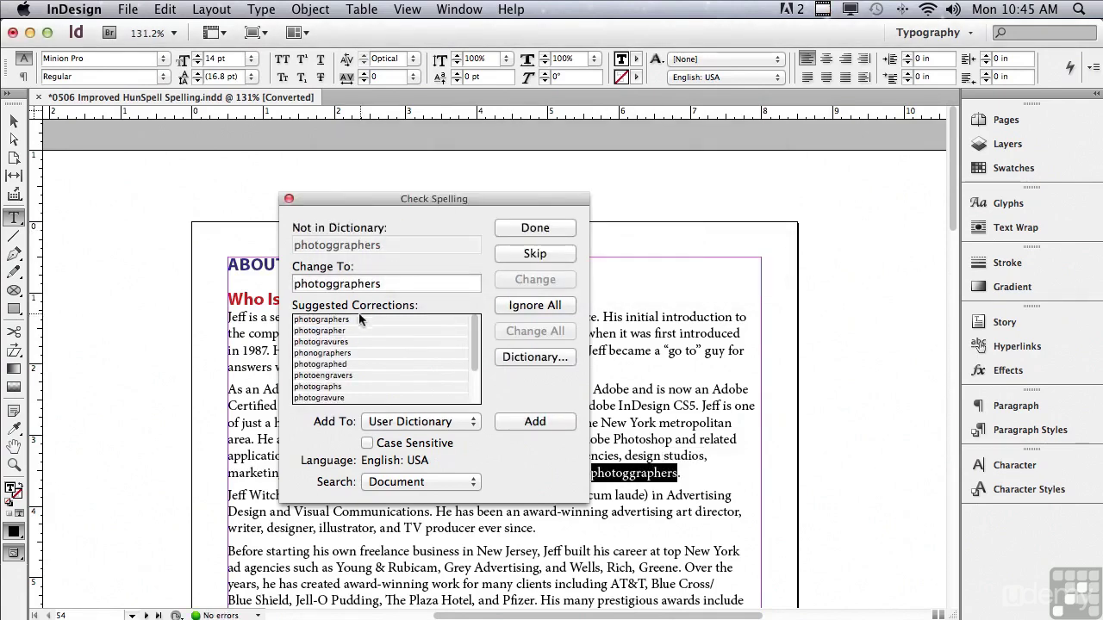
click(332, 319)
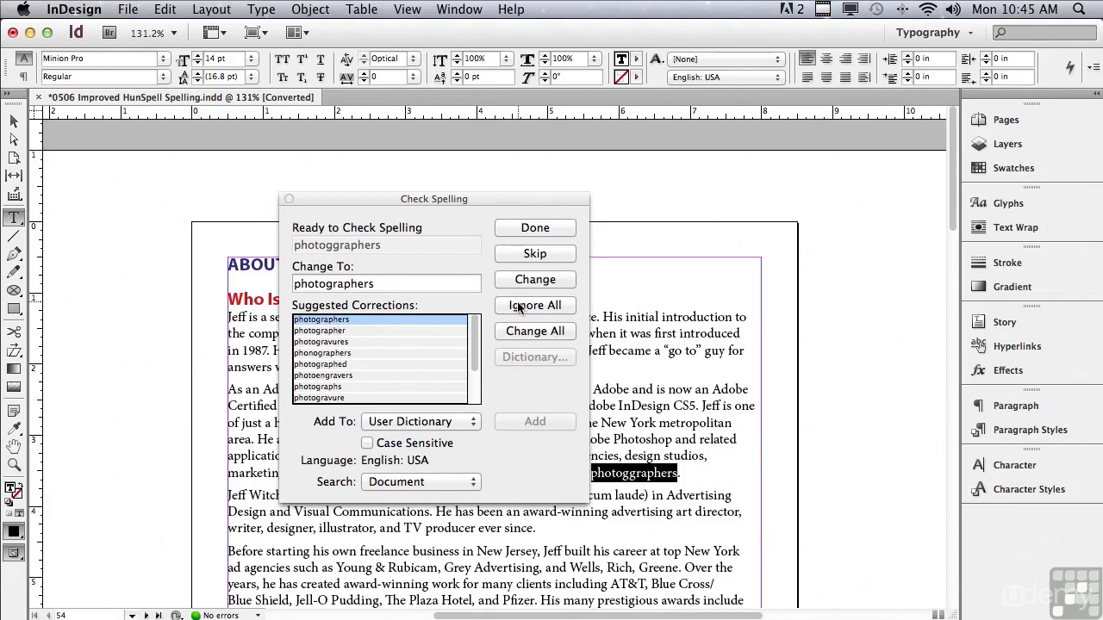
click(517, 333)
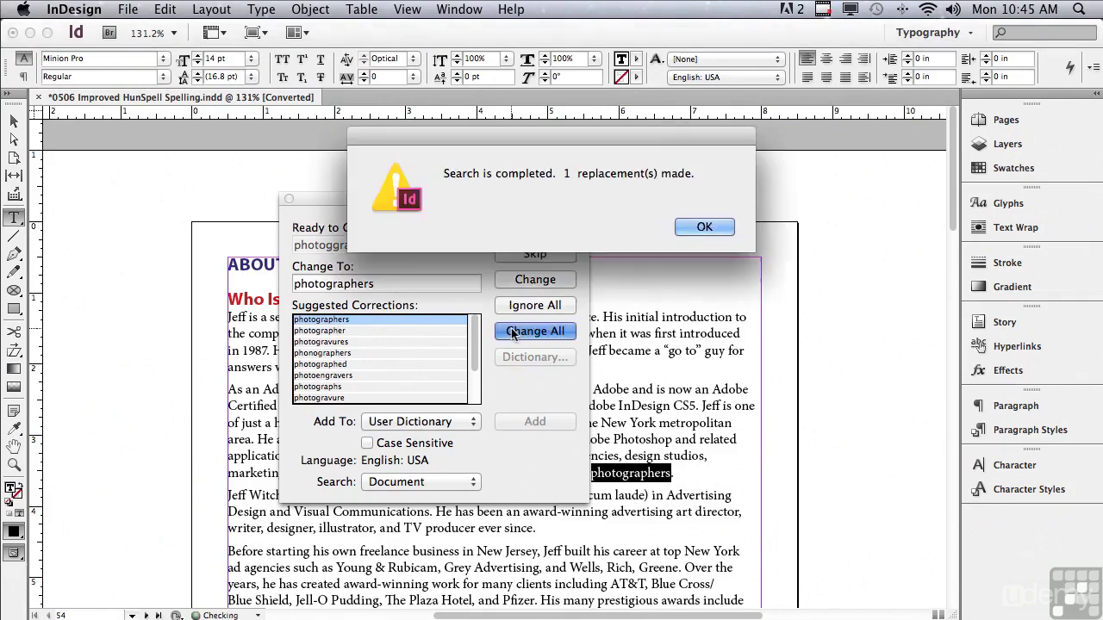
click(702, 227)
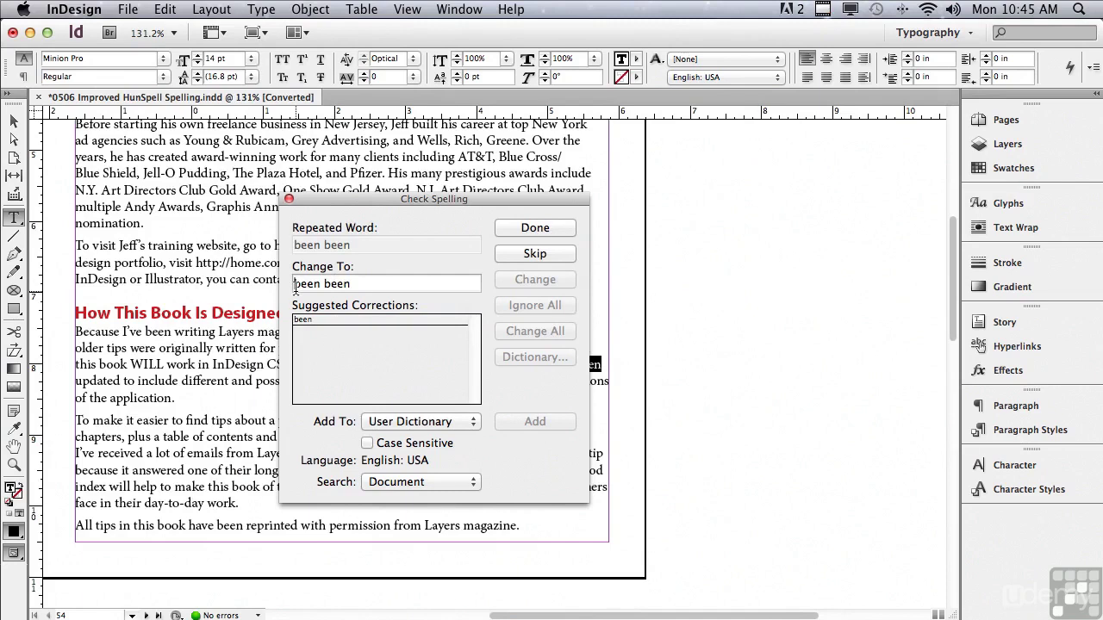
Change the repeated words "been been" to "been" and "as as" to "as" using the suggested corrections.
drag(375, 211, 254, 265)
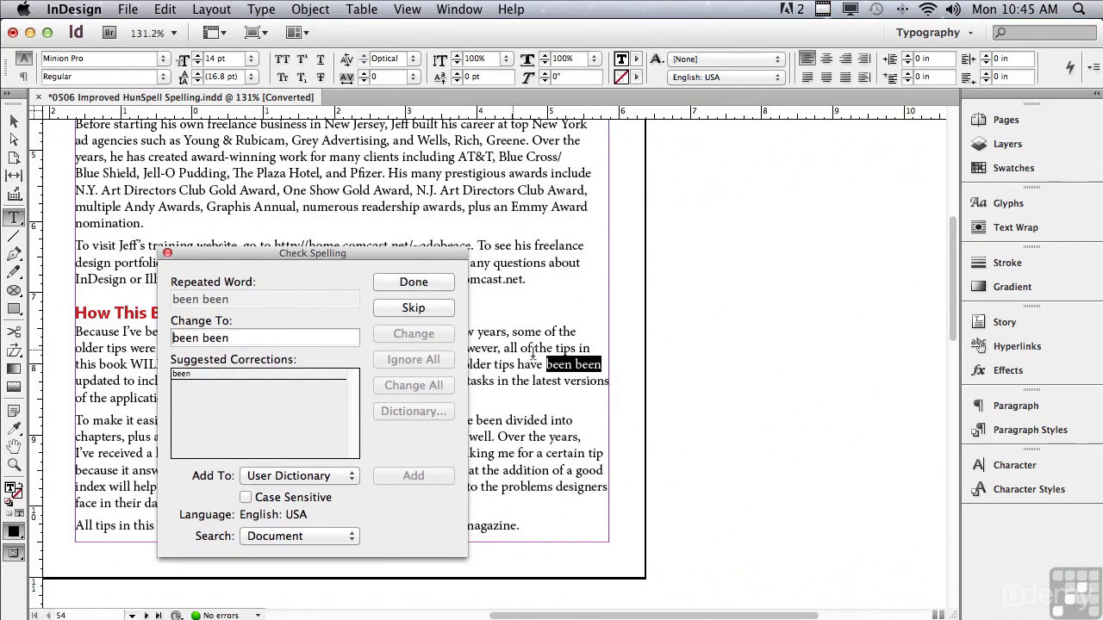
click(180, 376)
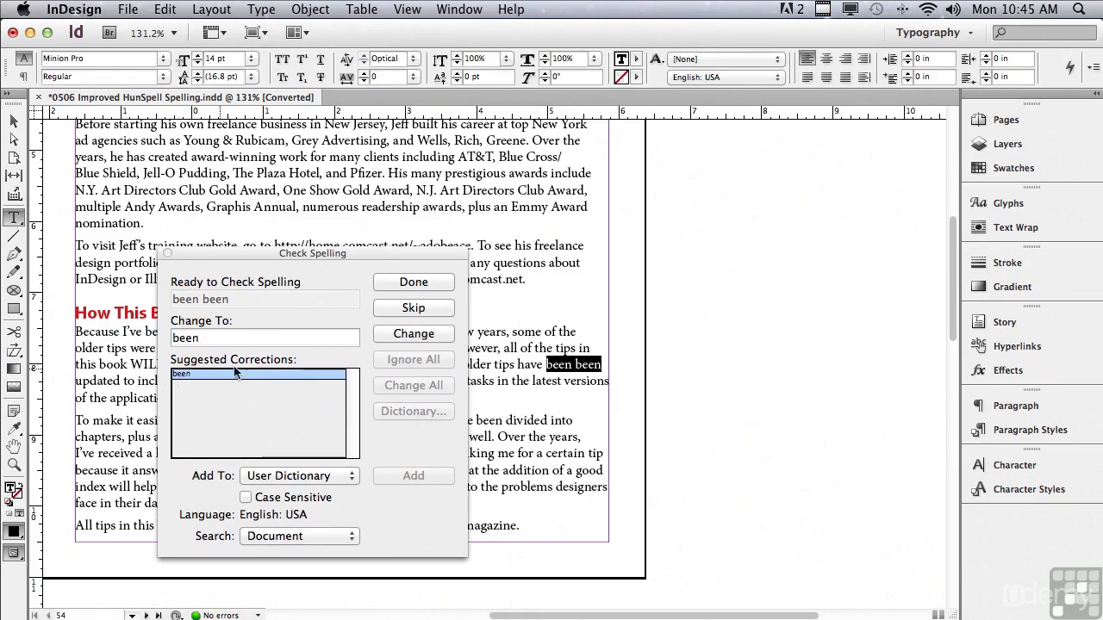
click(390, 333)
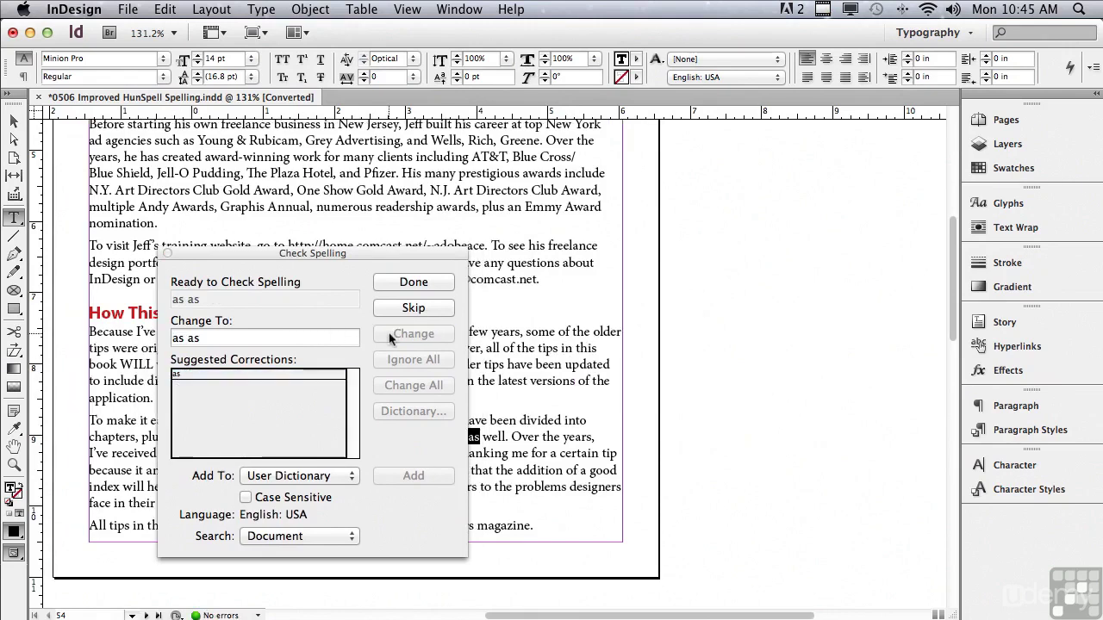
drag(267, 253, 221, 259)
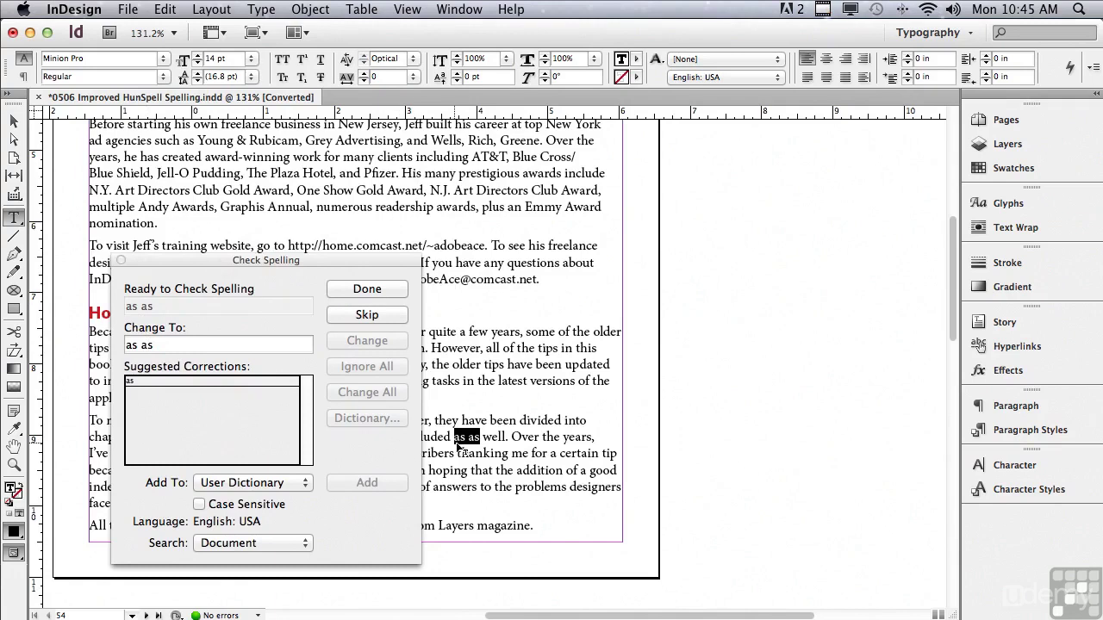
click(176, 382)
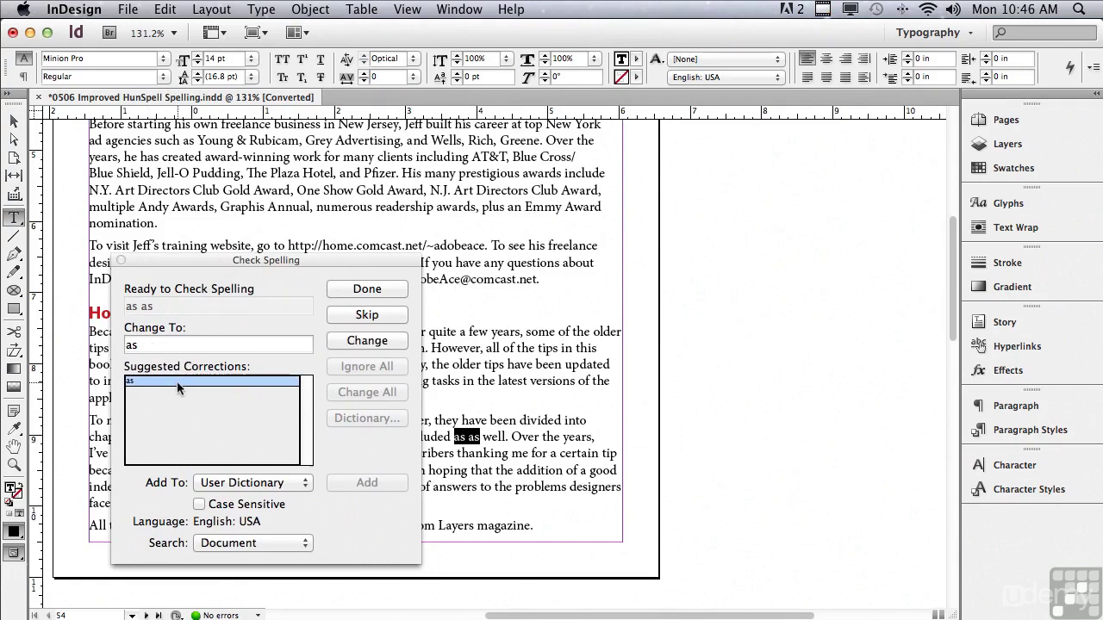
click(344, 344)
Replace every instance of "Awthor" with the suggested correction "Author" throughout the document.
drag(293, 259, 226, 274)
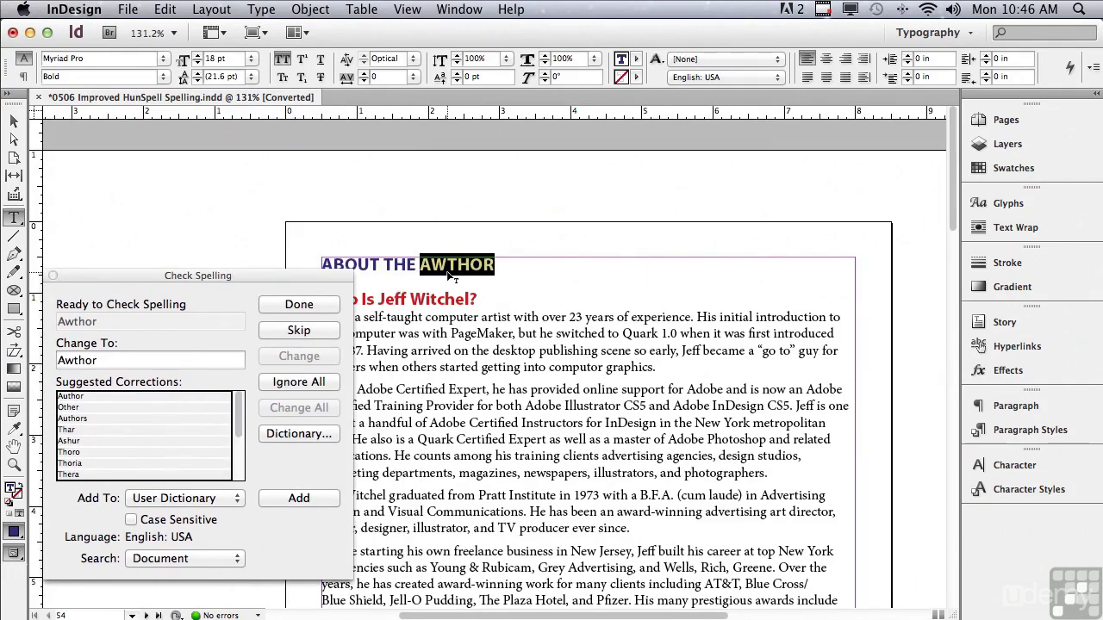
click(69, 397)
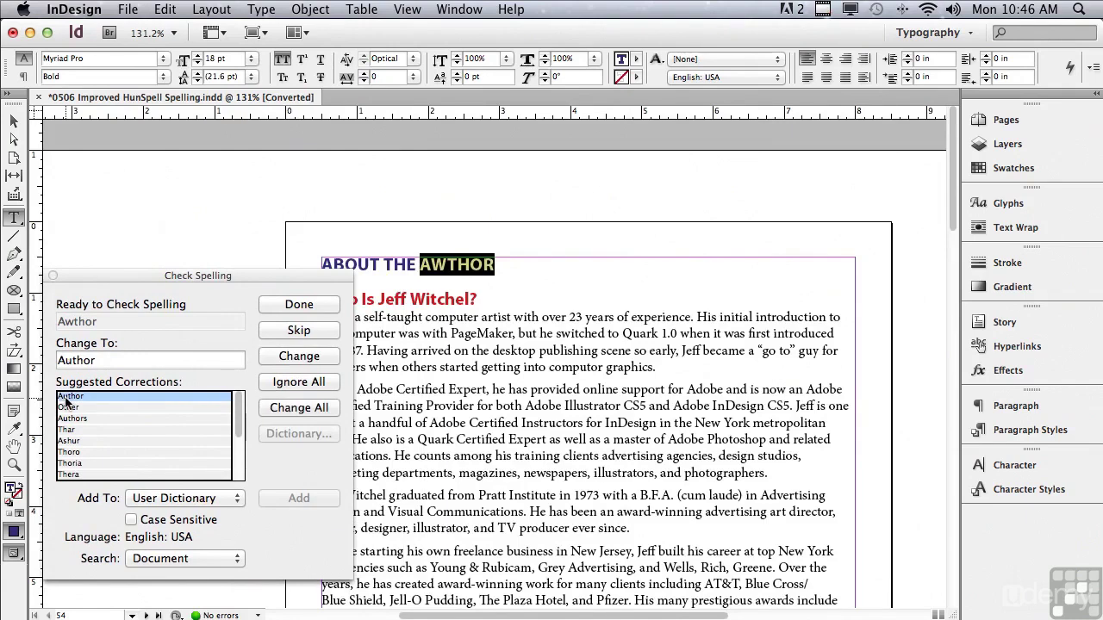
click(275, 408)
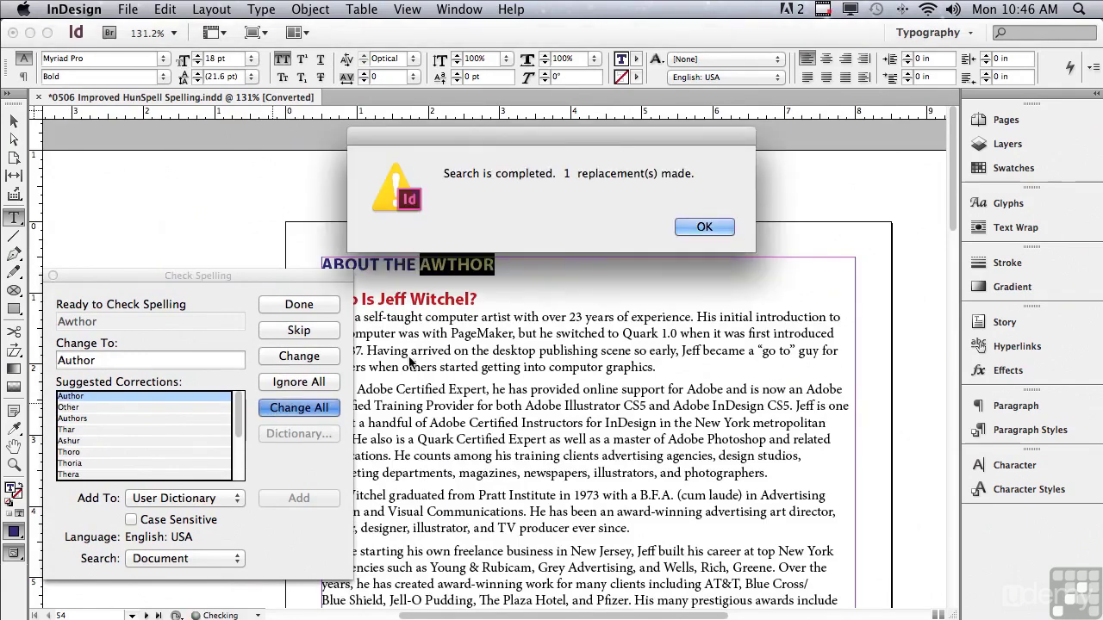
click(689, 226)
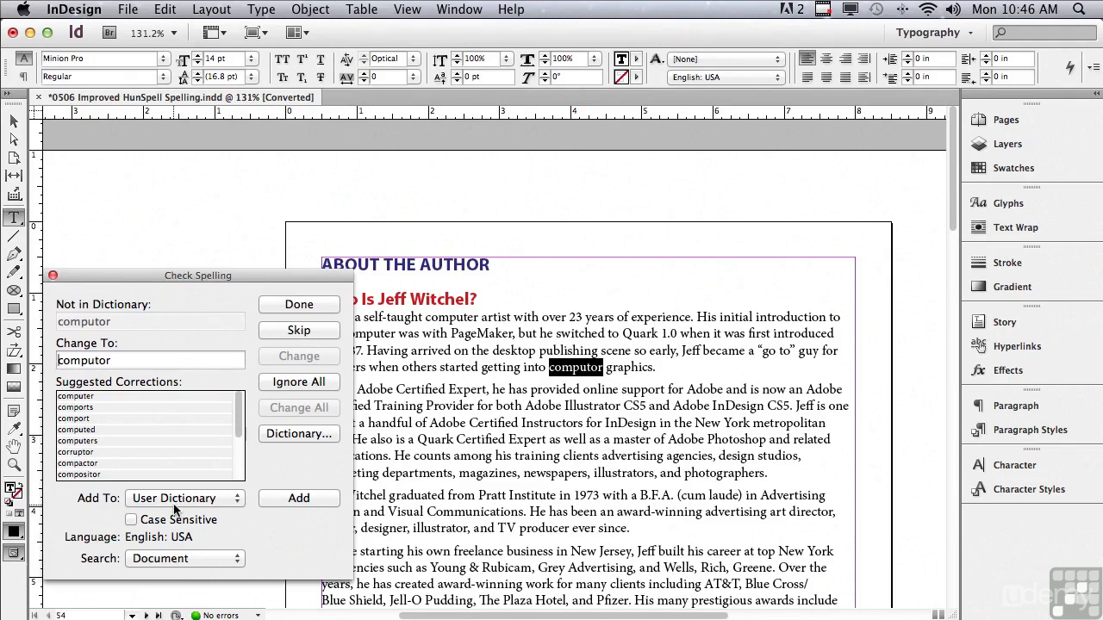
Preview the hyphenation points of "computor" in the user dictionary and close the spelling check without adding the word.
click(284, 437)
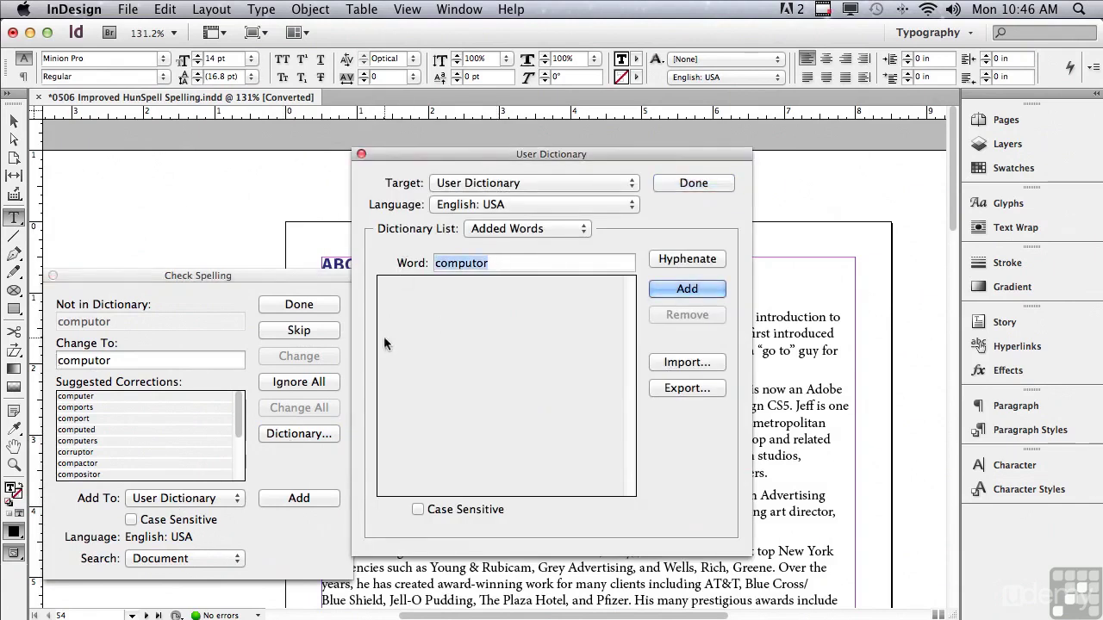
click(676, 261)
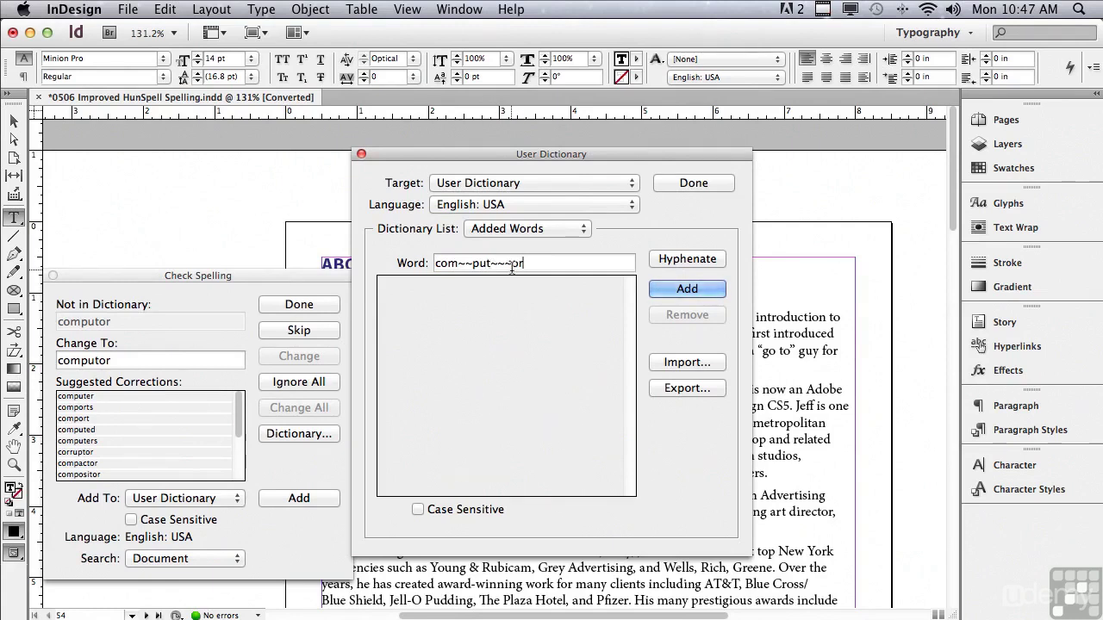
drag(457, 267, 471, 270)
click(662, 181)
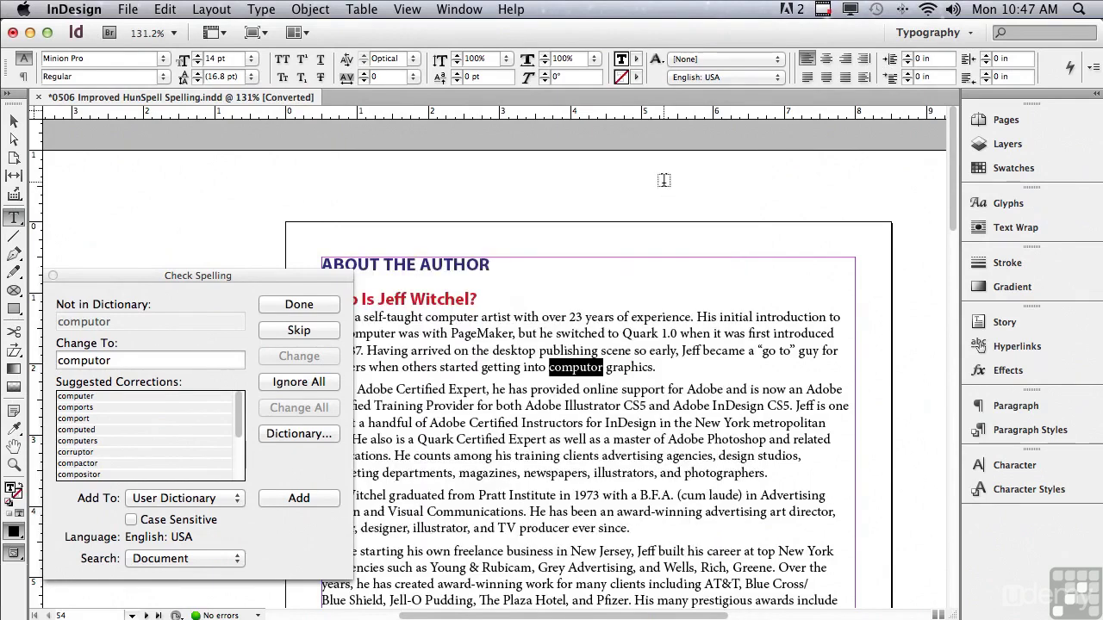
click(269, 306)
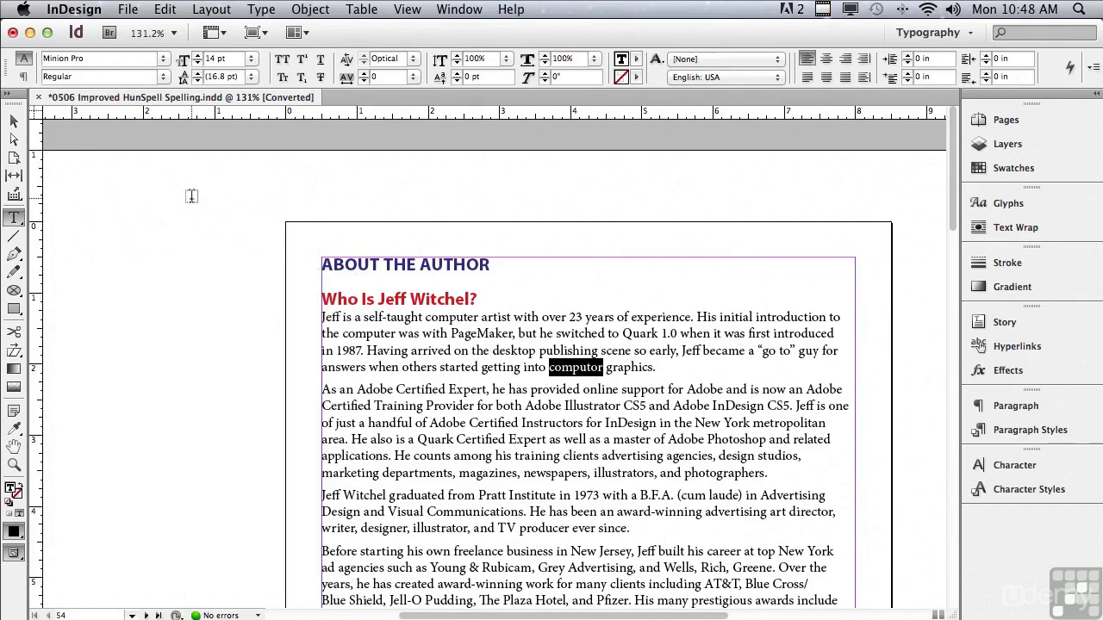
Turn on Dynamic Spelling and inspect the underlined word "computor" in the first paragraph up close.
click(164, 10)
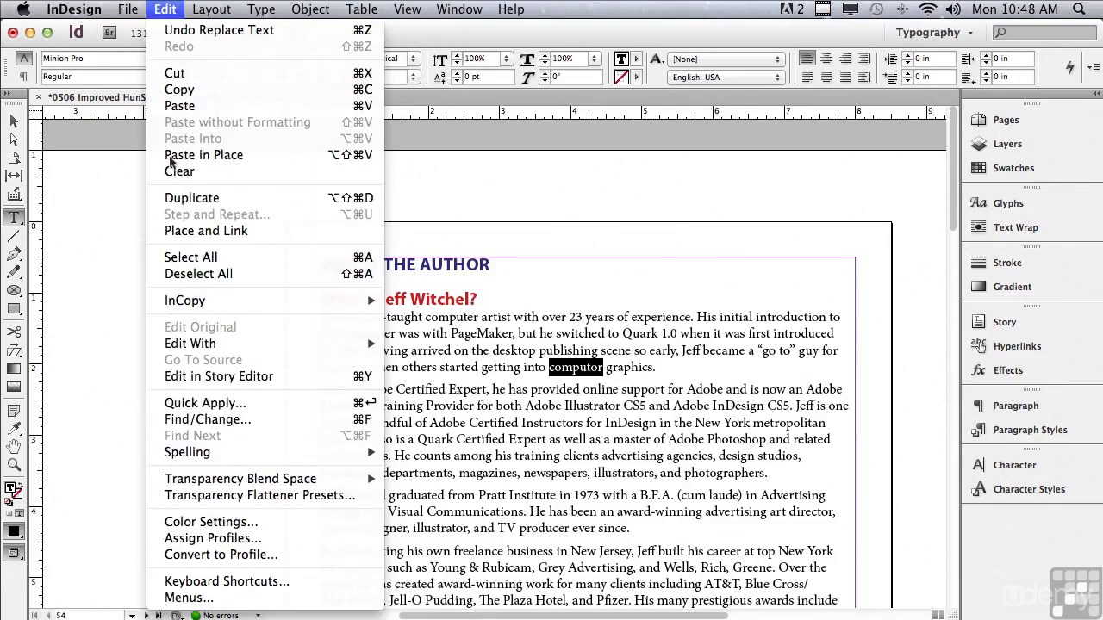
mouse_move(216, 464)
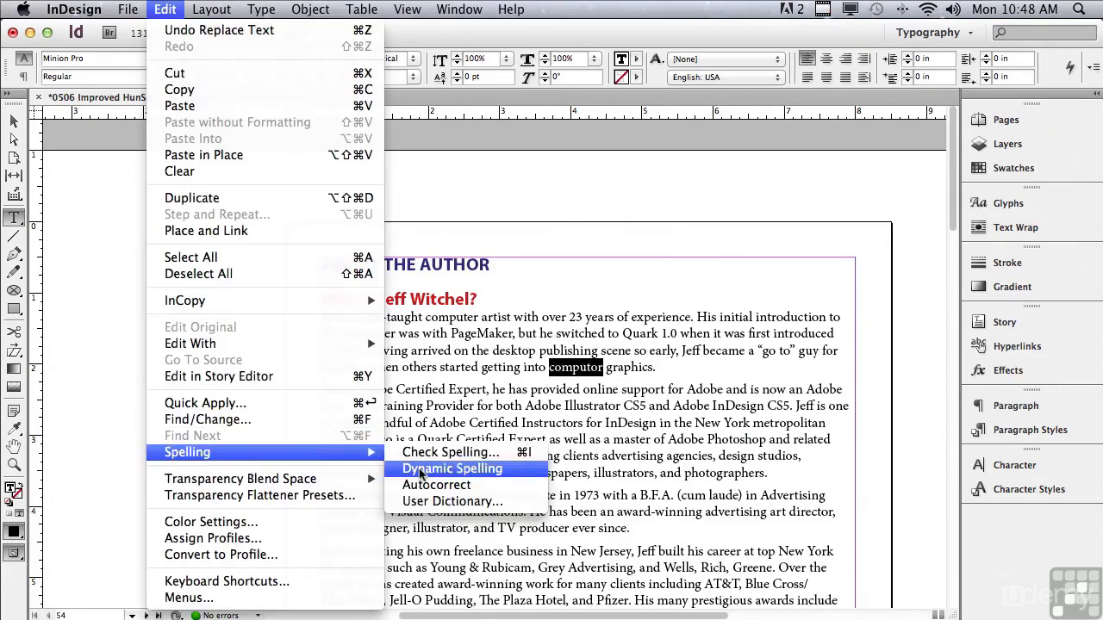
click(420, 469)
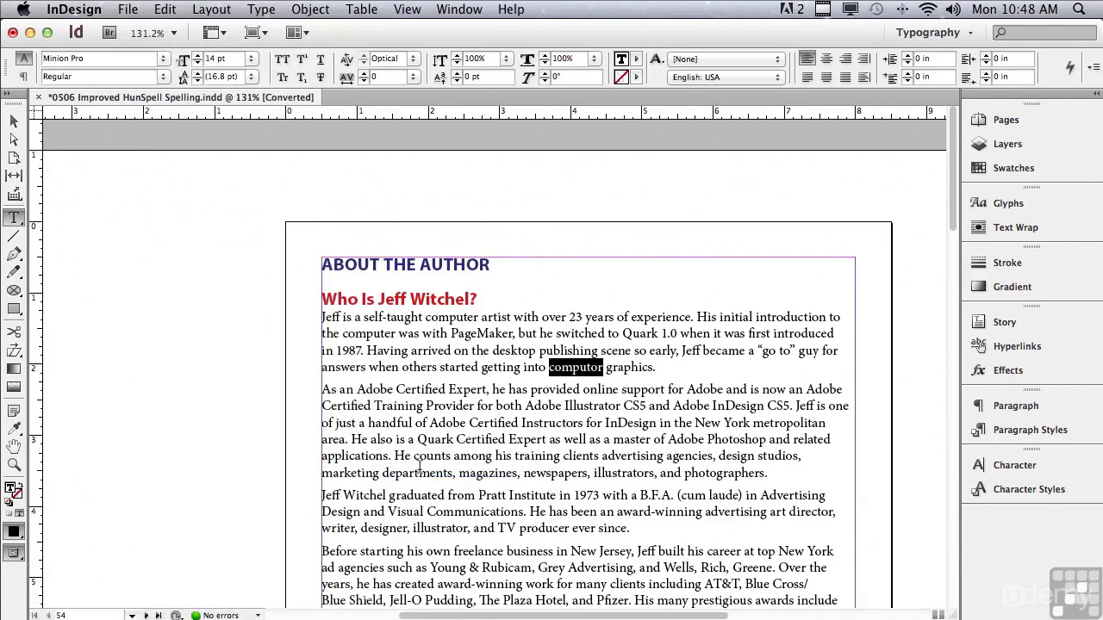
click(237, 419)
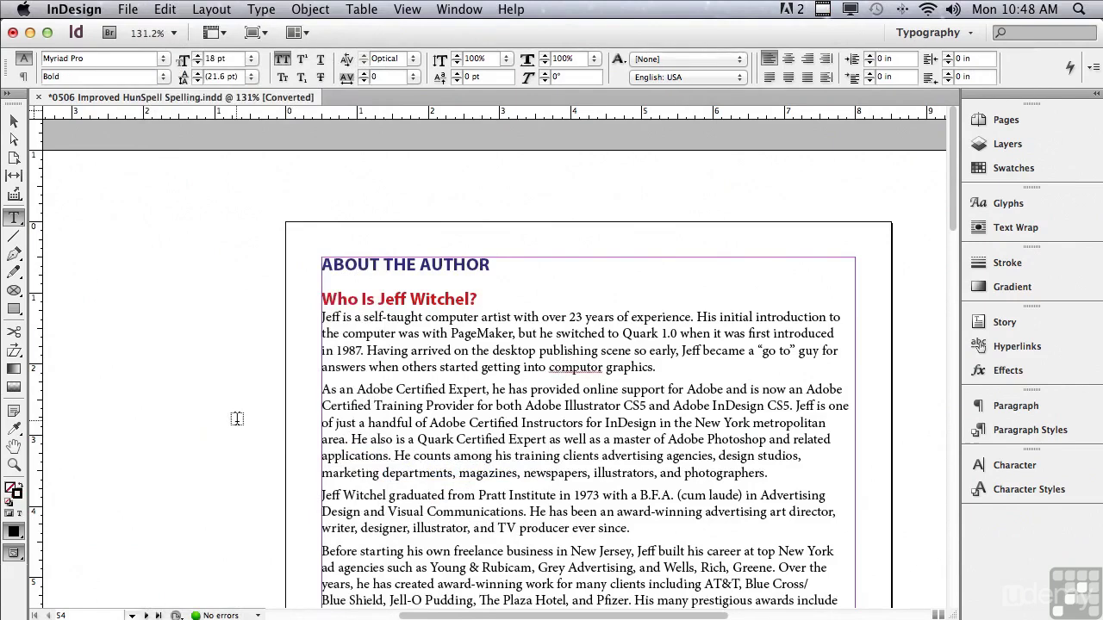
click(14, 465)
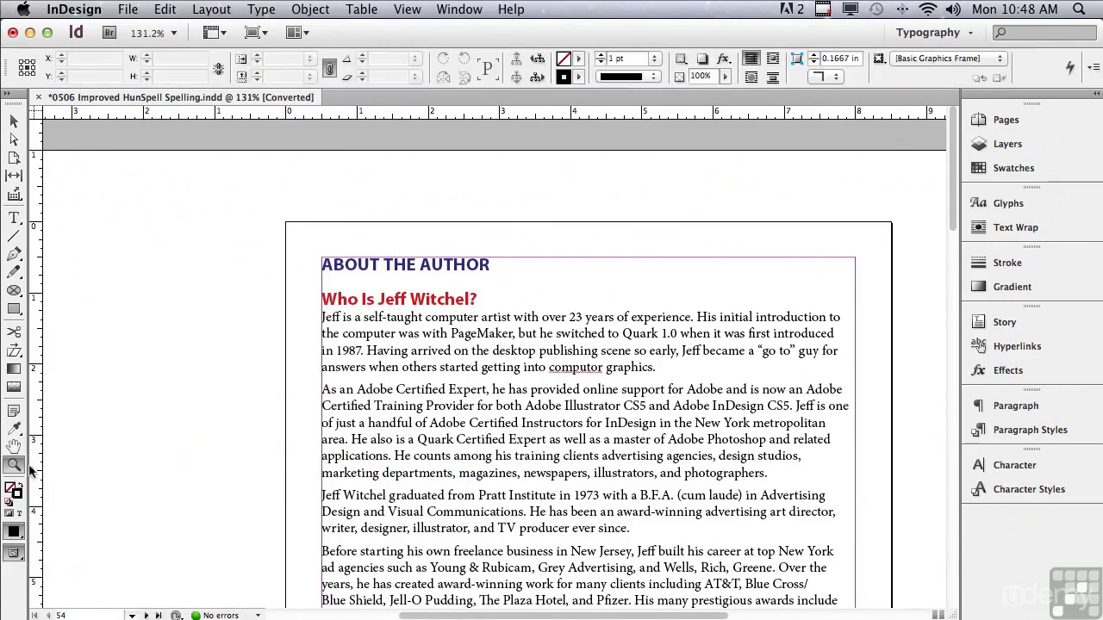
drag(529, 348, 618, 395)
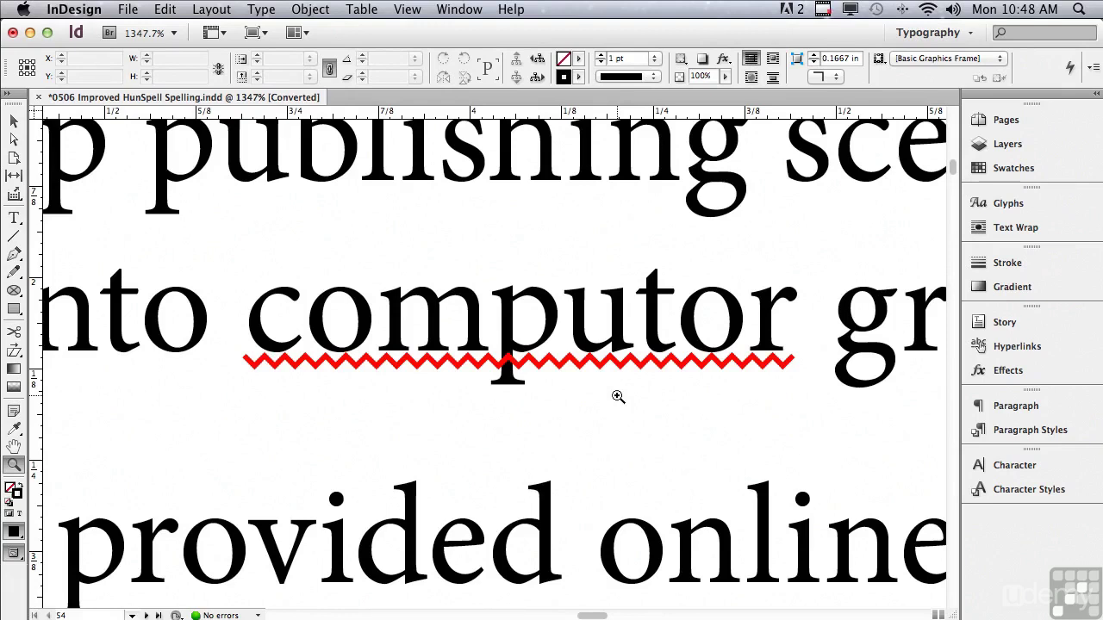
Turn off Dynamic Spelling.
click(164, 9)
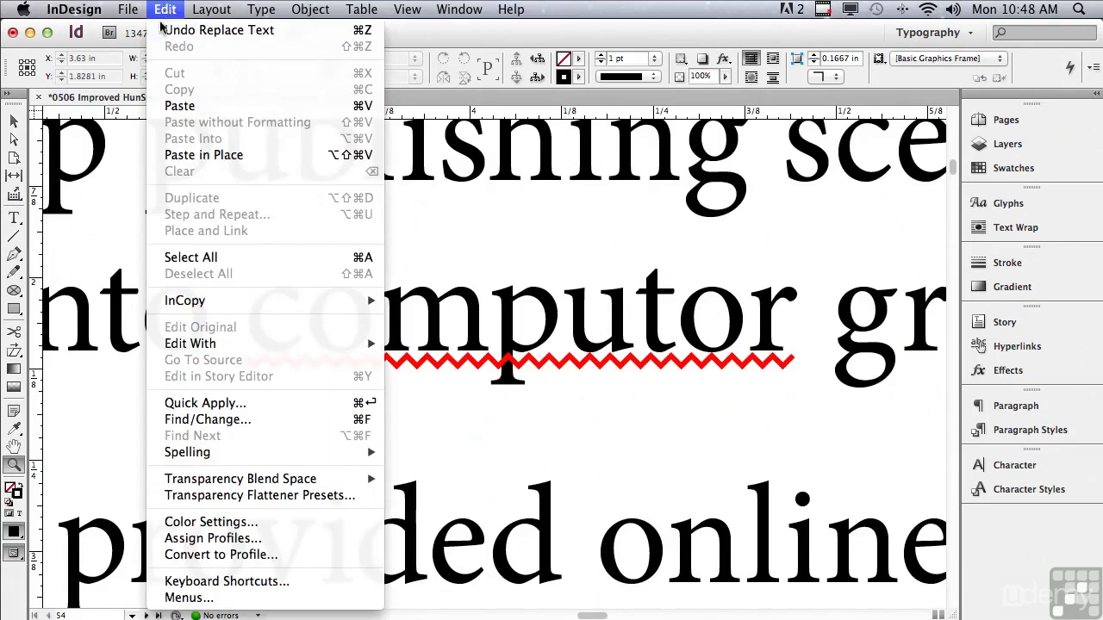
mouse_move(211, 454)
click(408, 469)
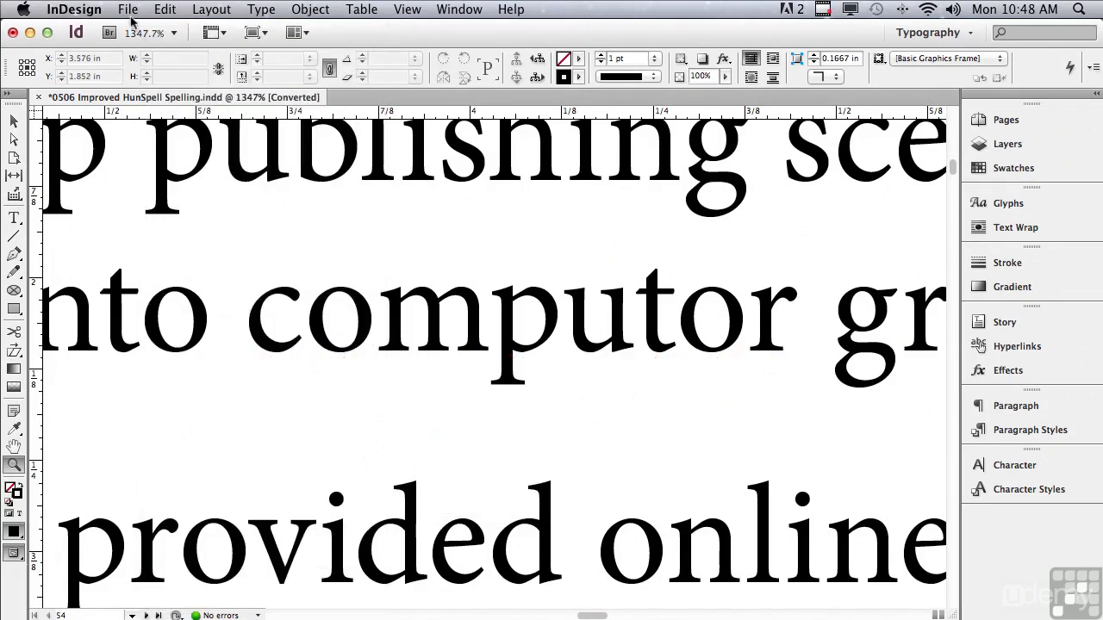
Turn the Autocorrect spelling option on and off again.
click(161, 10)
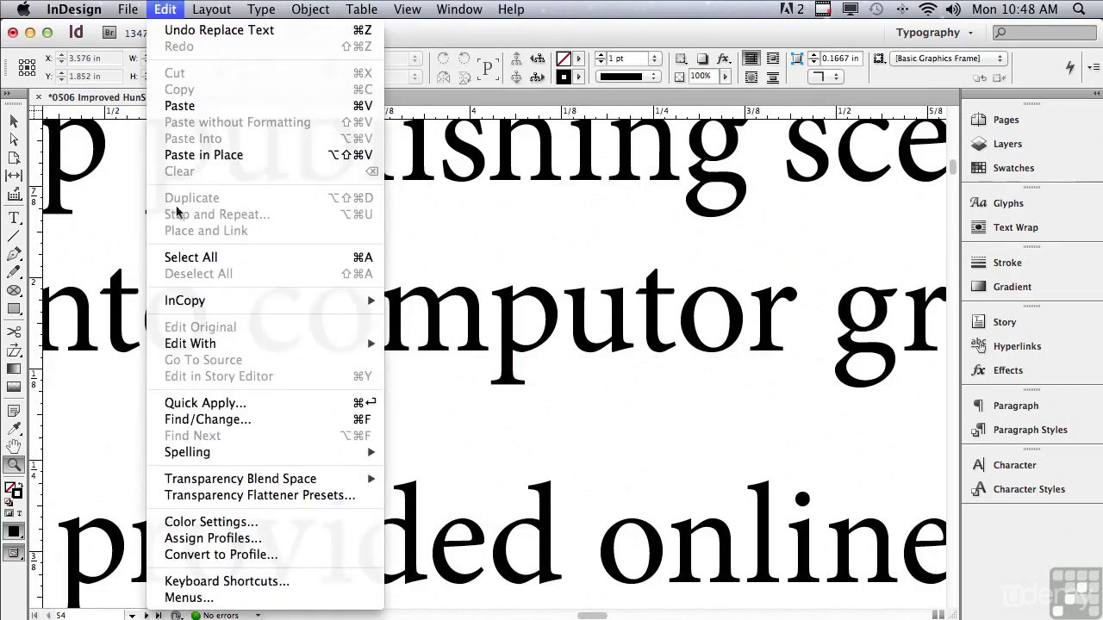
mouse_move(207, 449)
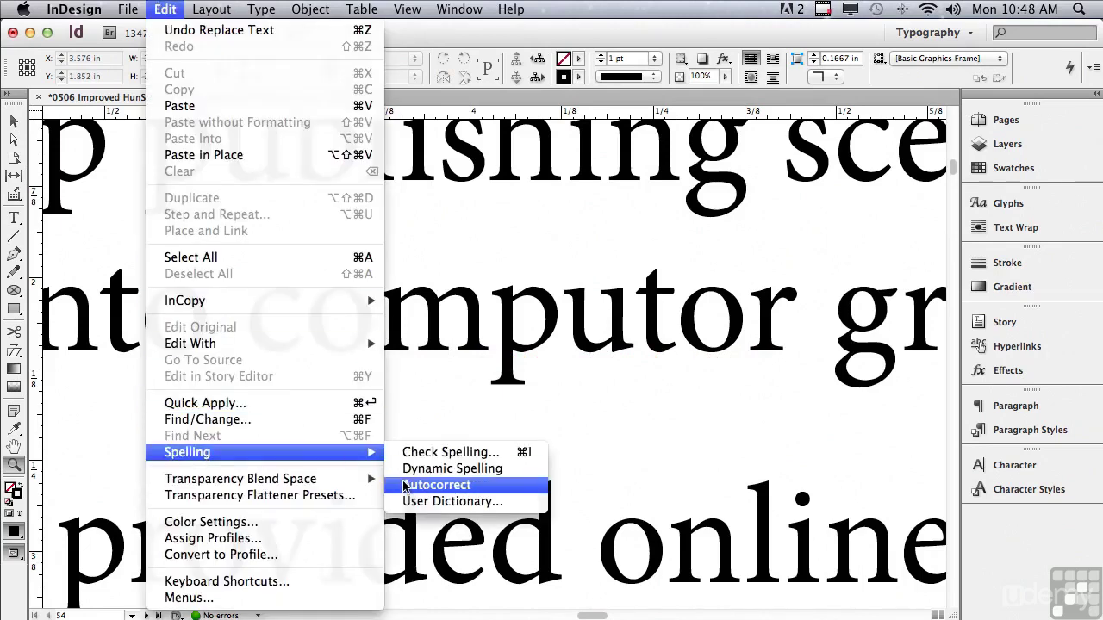
click(405, 487)
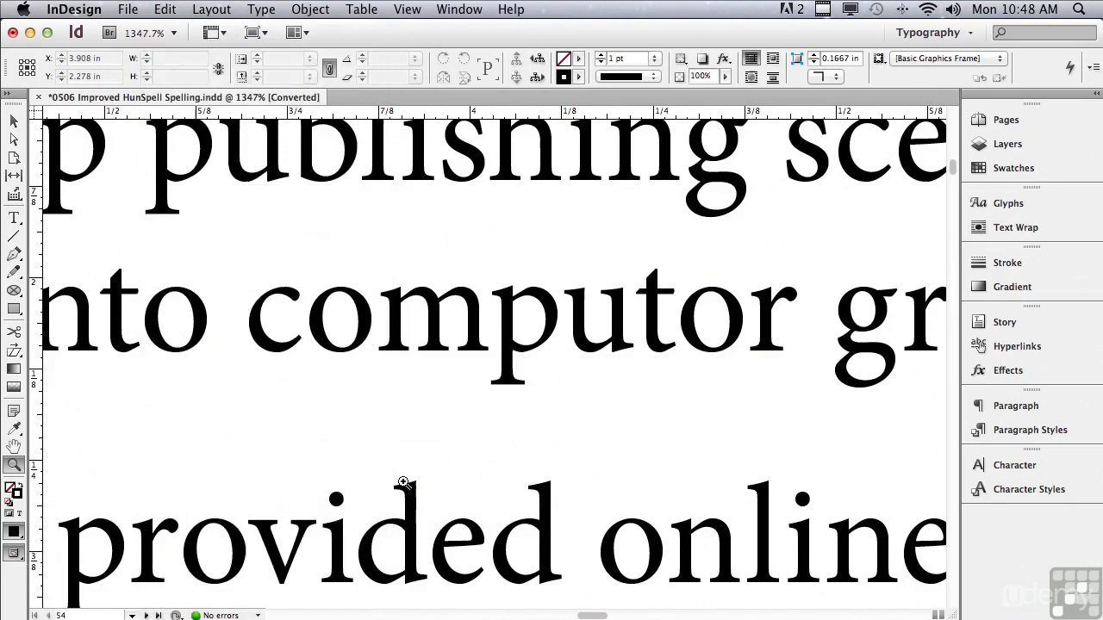
click(168, 10)
mouse_move(216, 450)
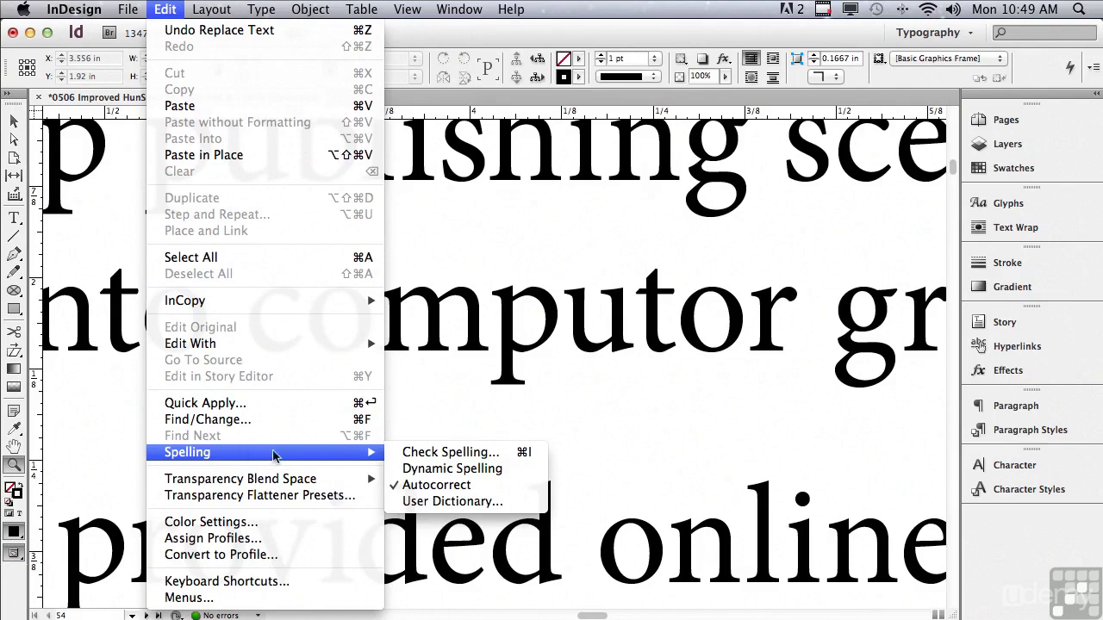
click(393, 488)
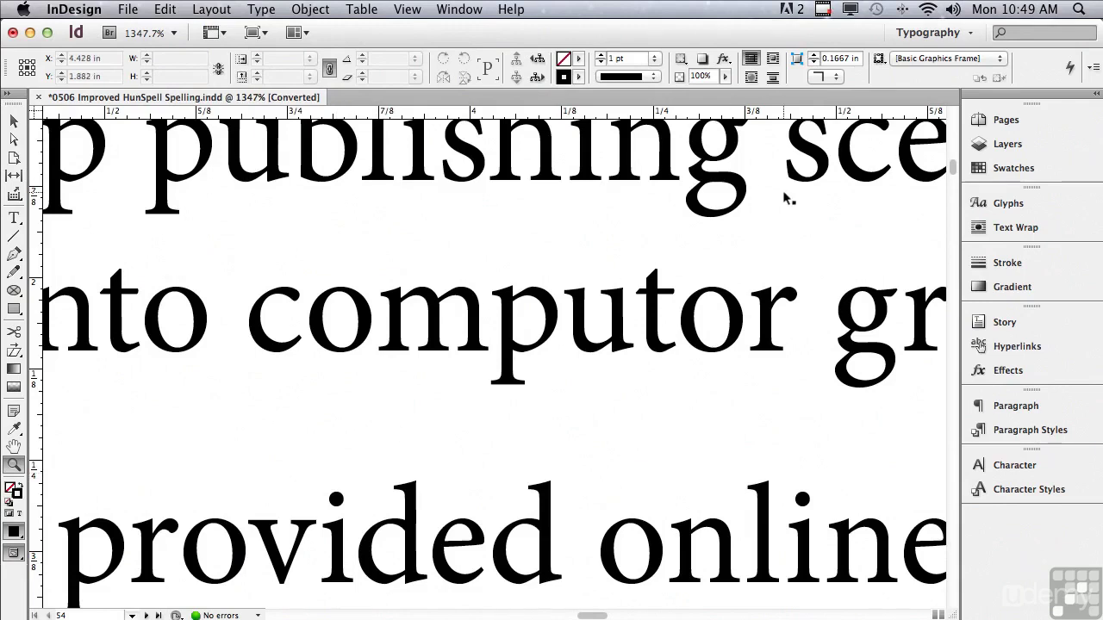
On page 55, set the language of the word "pate" in the paragraph starting "If I type the French word" to French.
key(super+0)
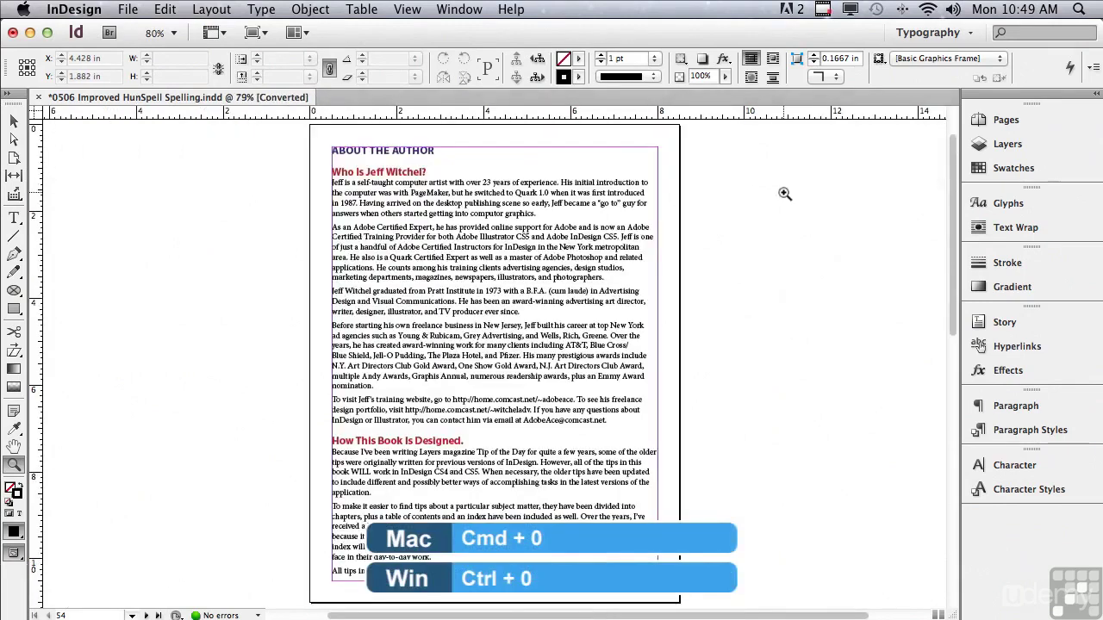
scroll(952, 200, down, 5)
scroll(931, 336, down, 3)
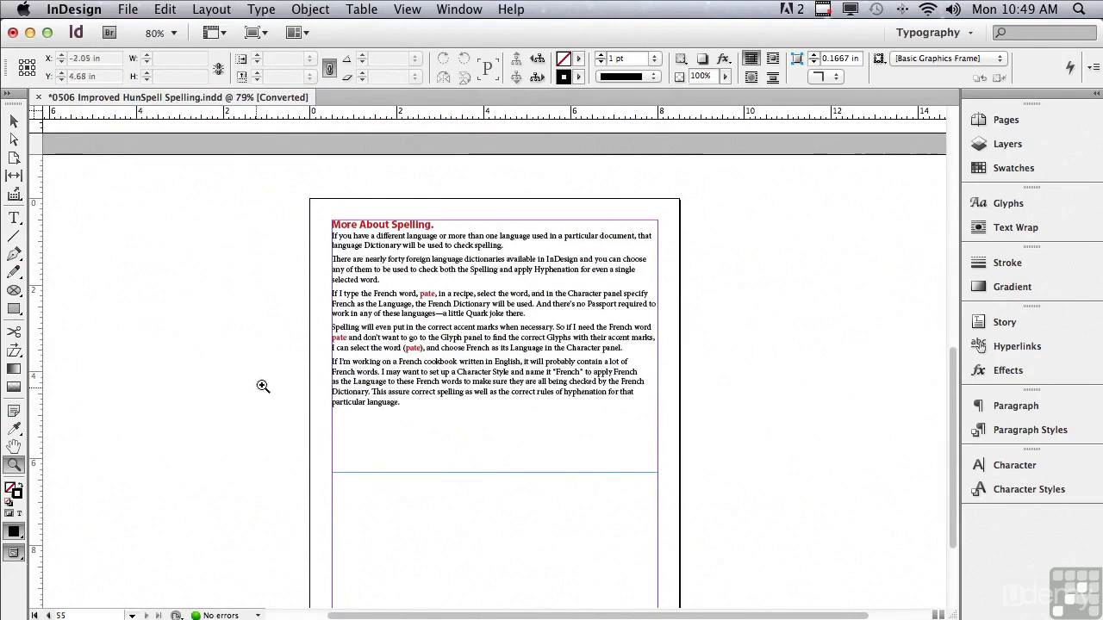
drag(318, 348, 707, 285)
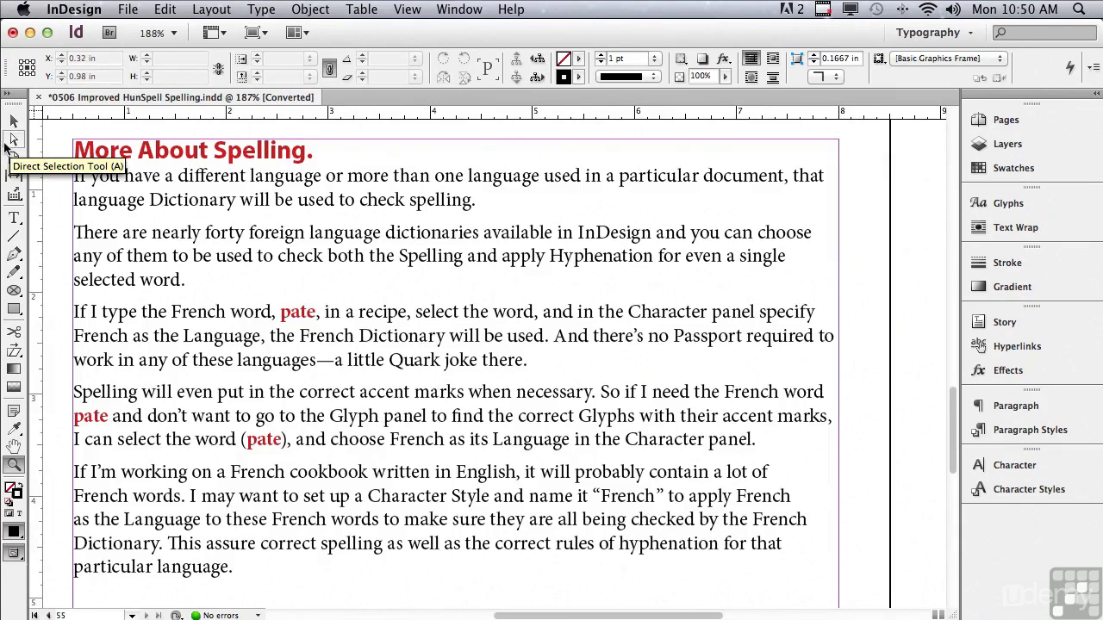
click(14, 217)
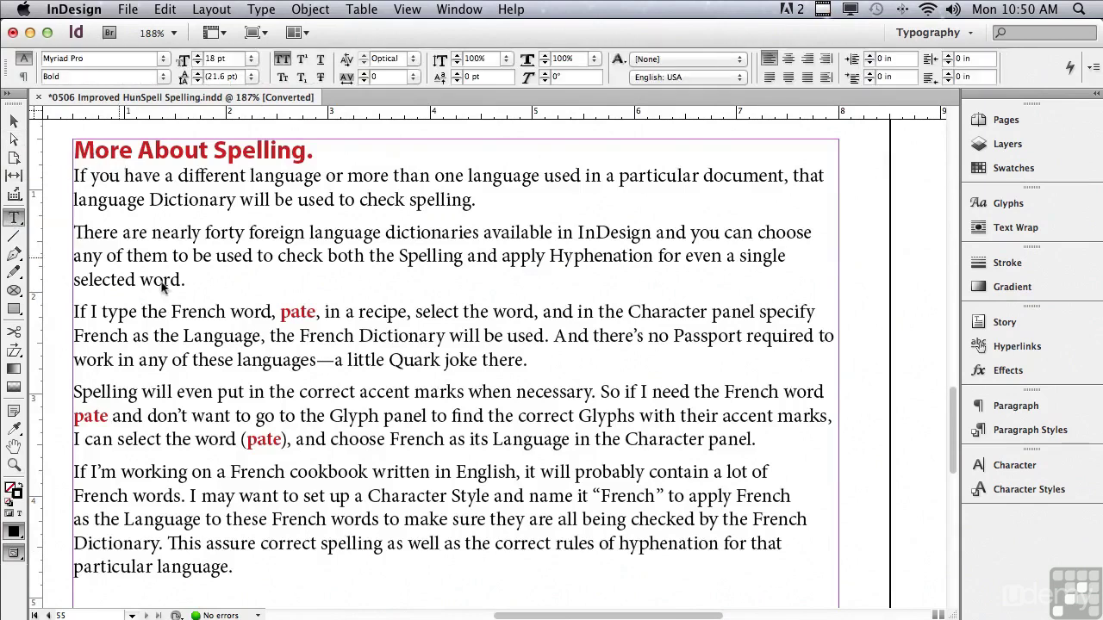
double_click(284, 312)
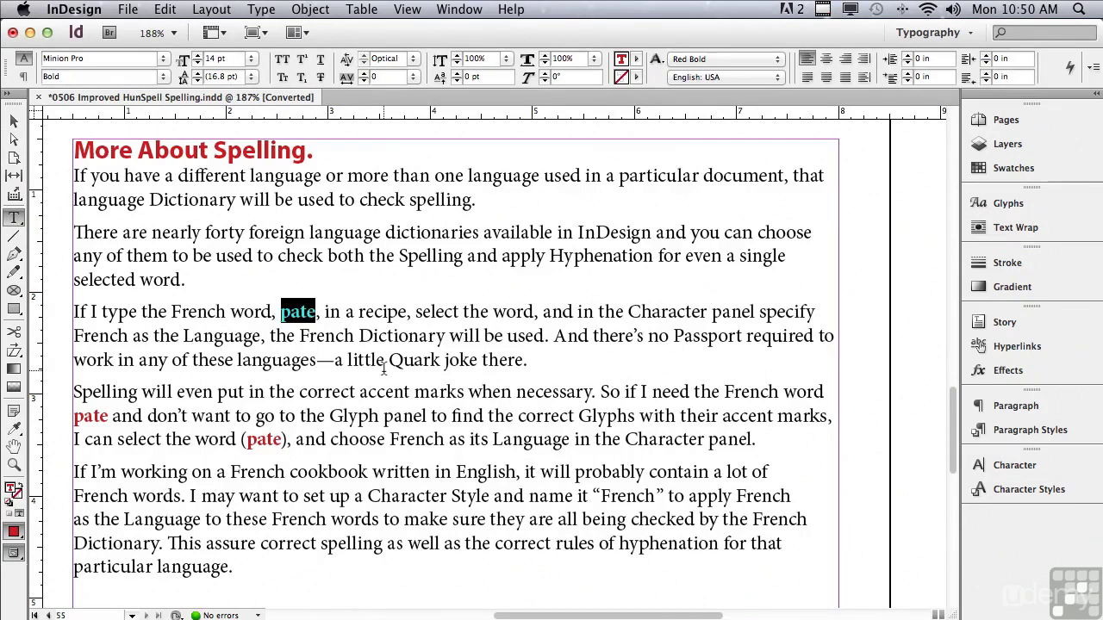
click(1012, 467)
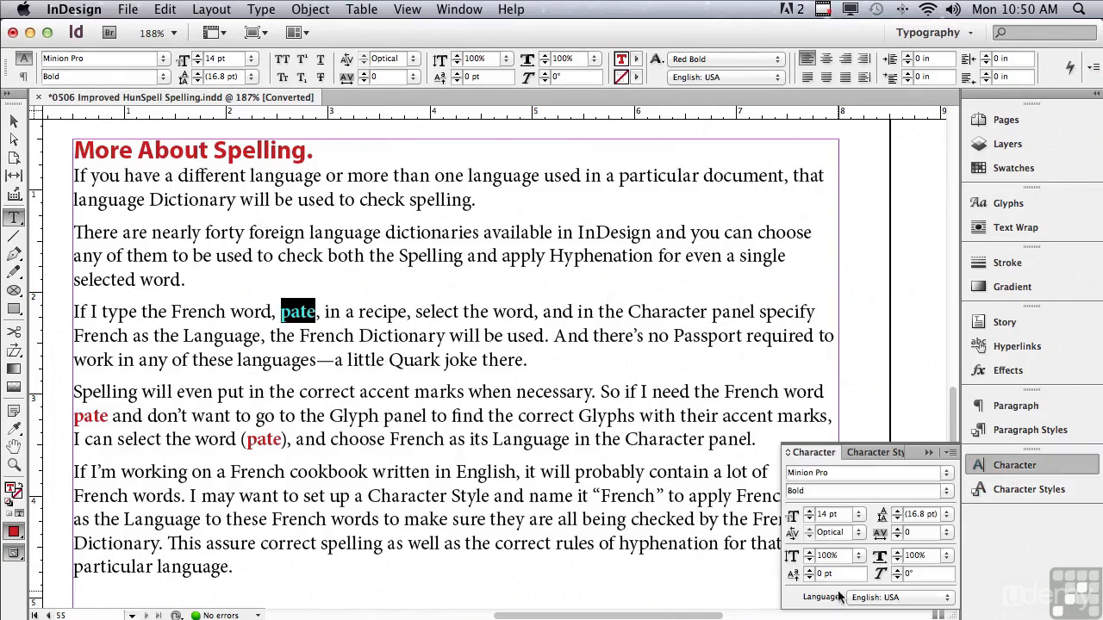
click(870, 598)
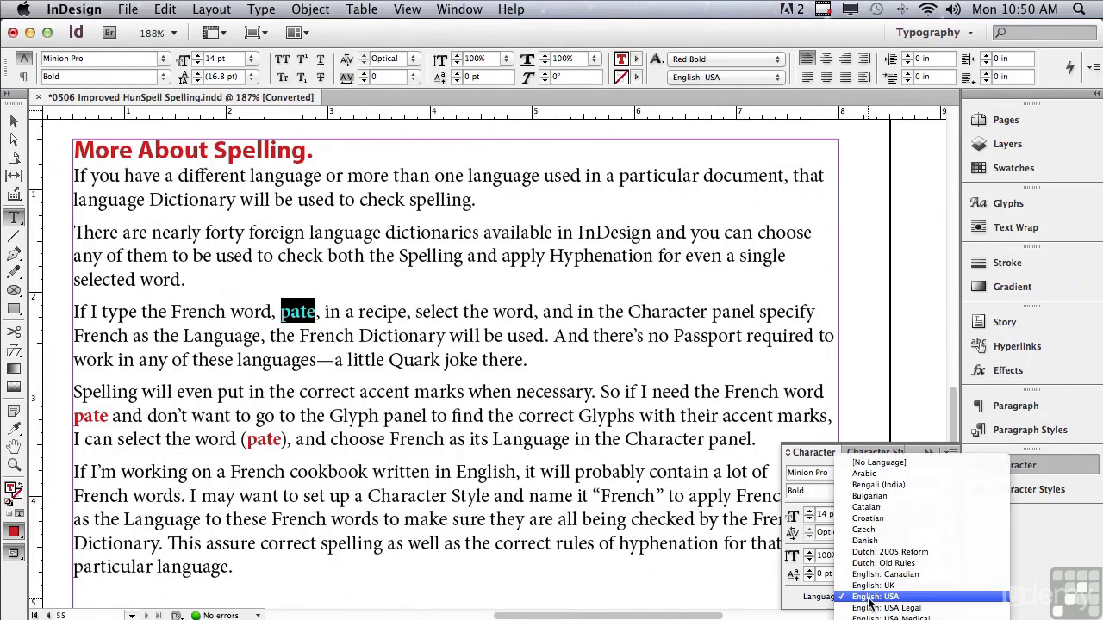
mouse_move(870, 617)
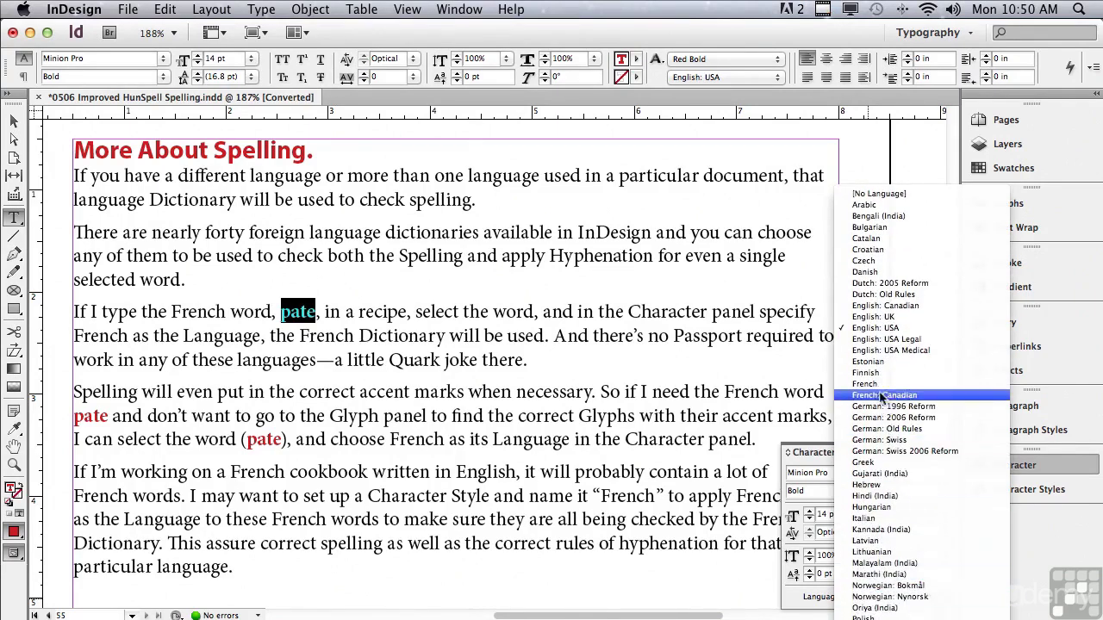
click(875, 383)
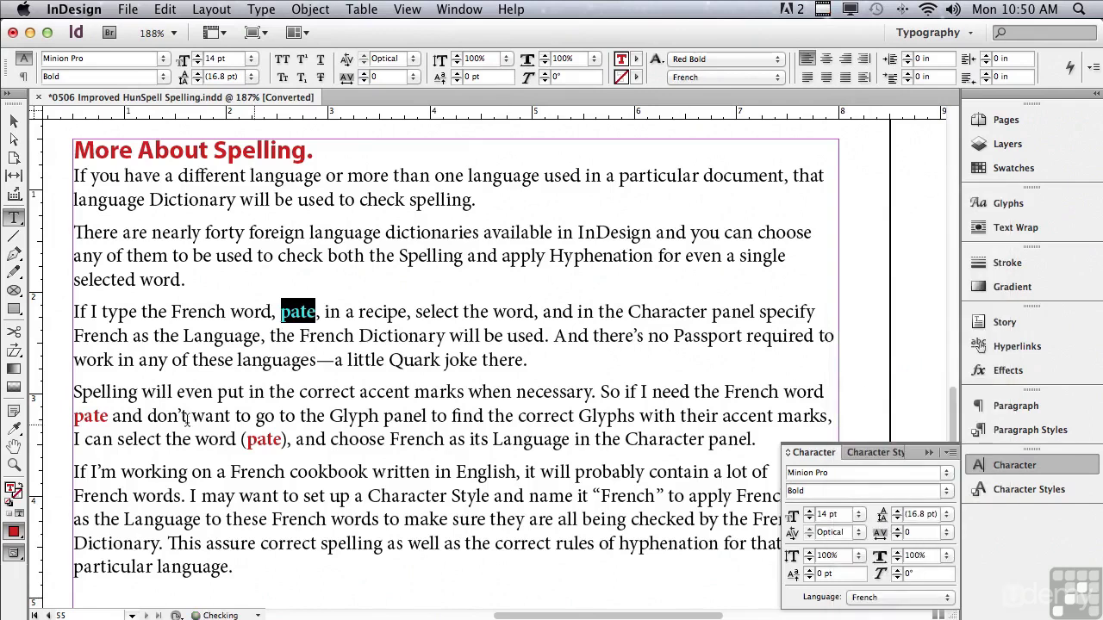
Set the language of the first "pate" in the paragraph starting "Spelling will even put" to French.
drag(74, 417, 112, 416)
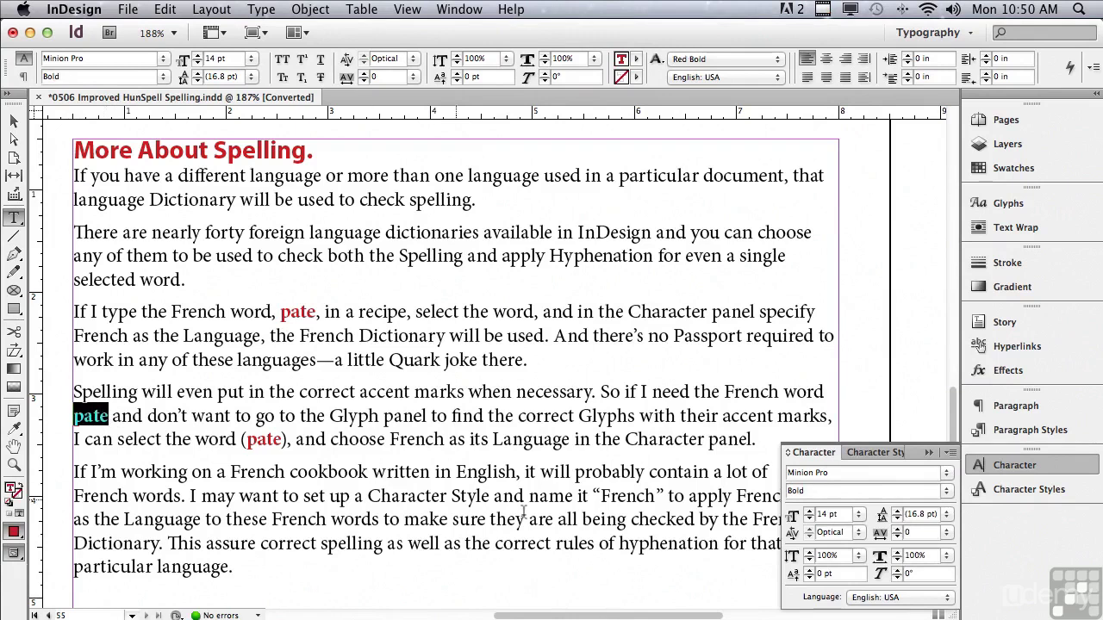
click(893, 597)
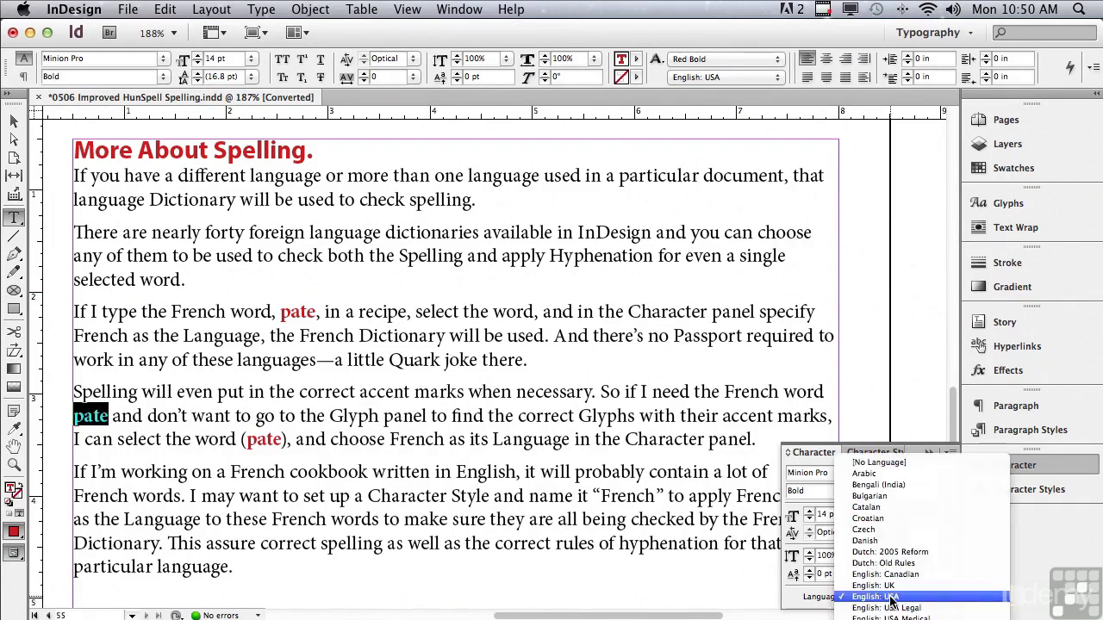
scroll(893, 595, down, 5)
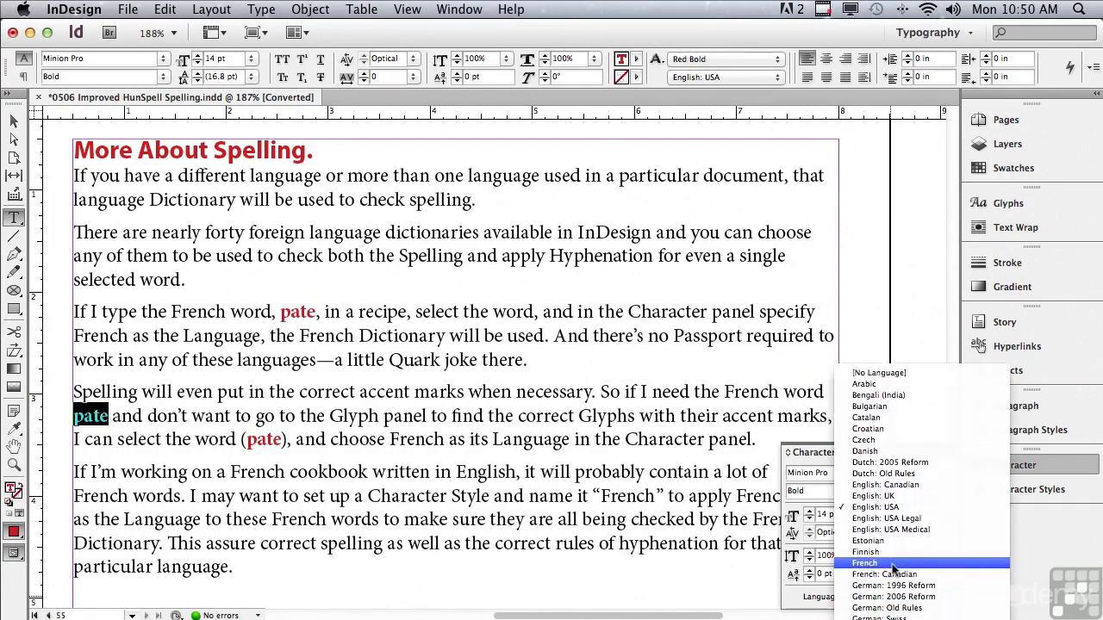
click(892, 565)
Set the language of the parenthesized "pate" in the paragraph starting "Spelling will even put" to French.
drag(247, 439, 280, 439)
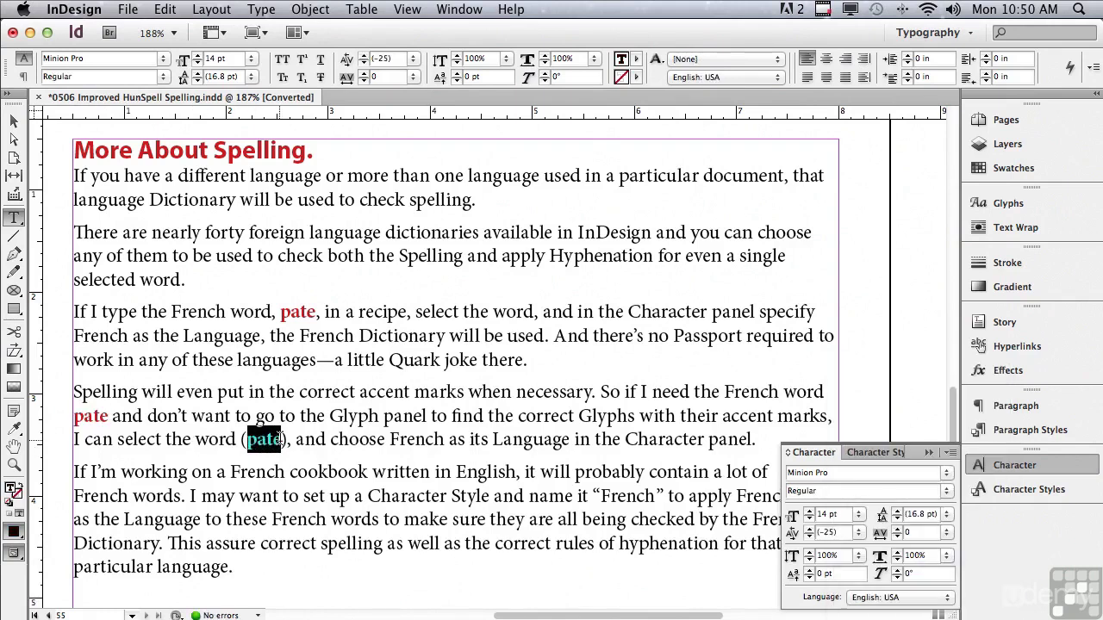
click(913, 598)
scroll(904, 586, down, 3)
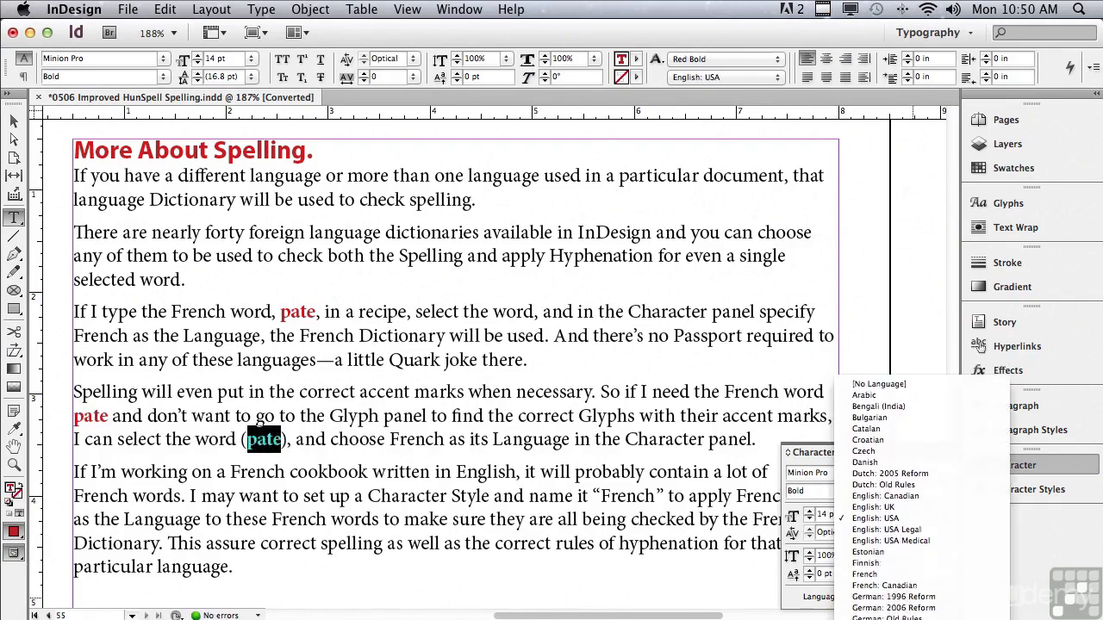
click(894, 575)
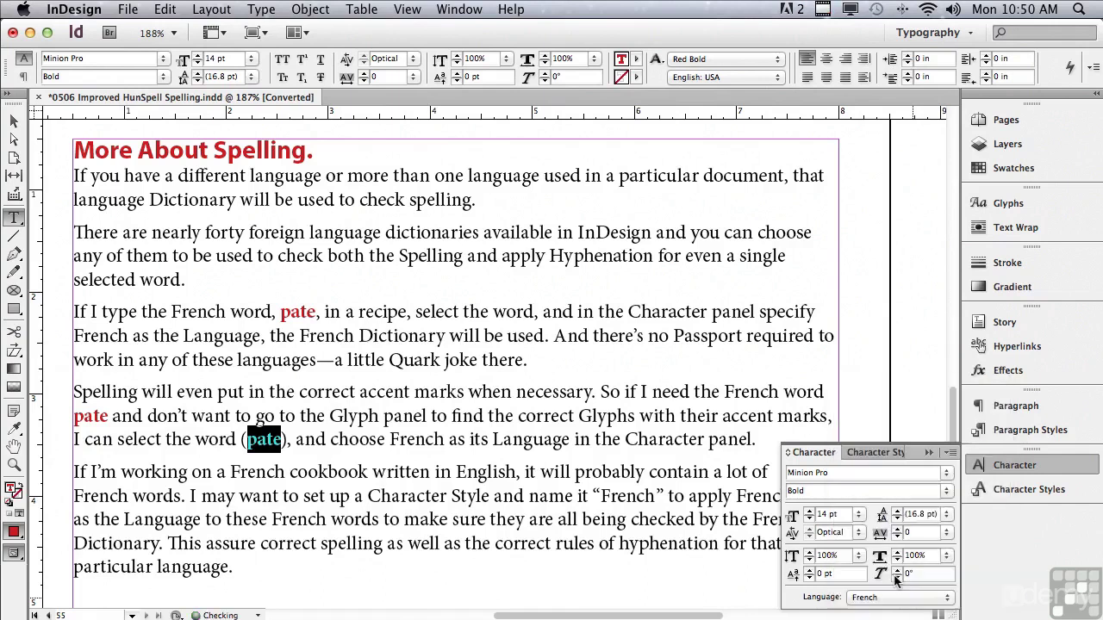
Place the text cursor before "If I type the French word" and briefly show the available glyphs before hiding them again.
click(75, 312)
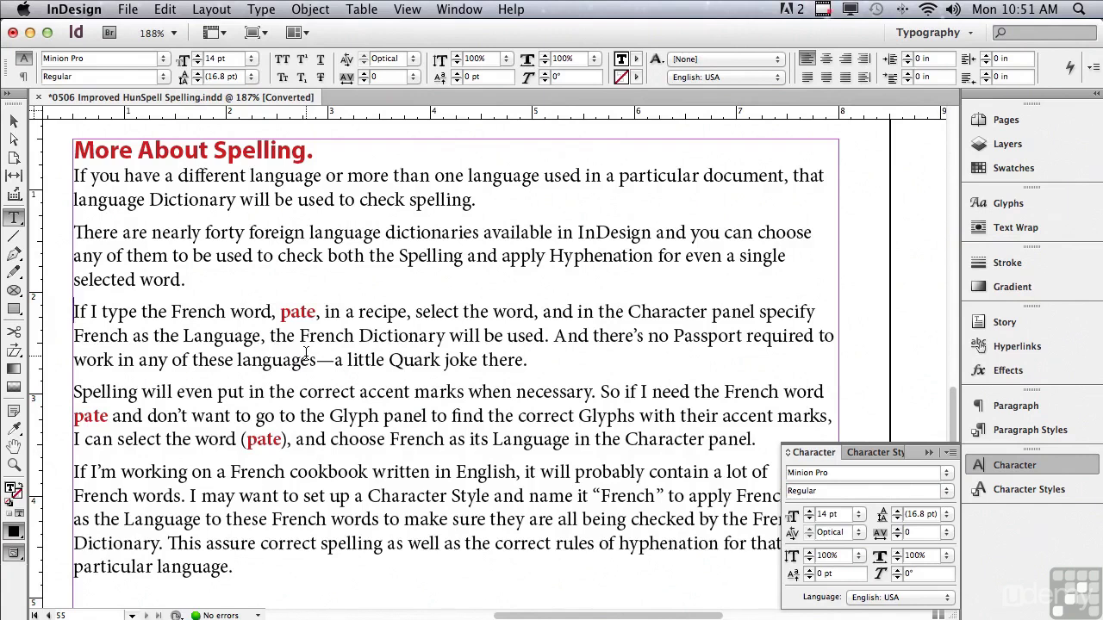
click(992, 205)
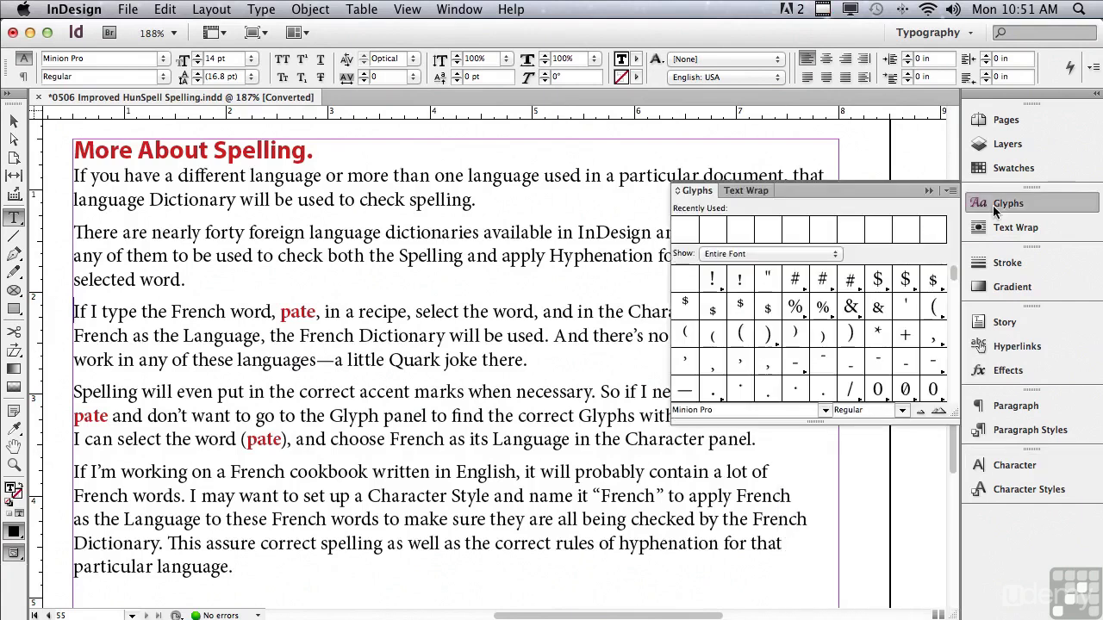
click(927, 190)
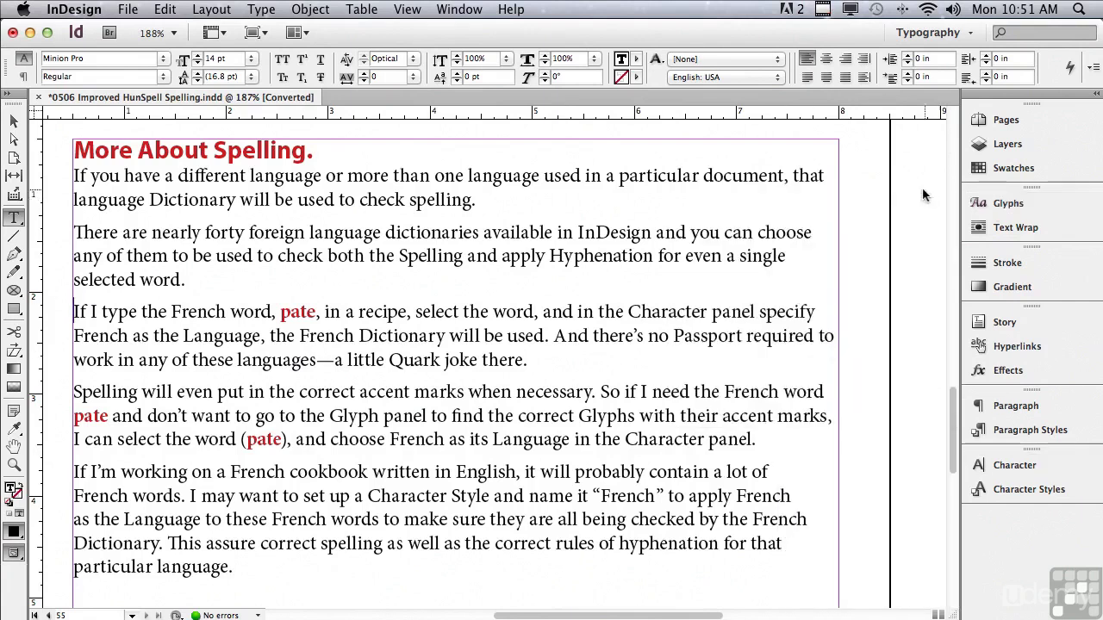
Run a spelling check on the document from the "If I type the French word" paragraph and change all instances of "pate" to "pâté".
drag(281, 313, 318, 315)
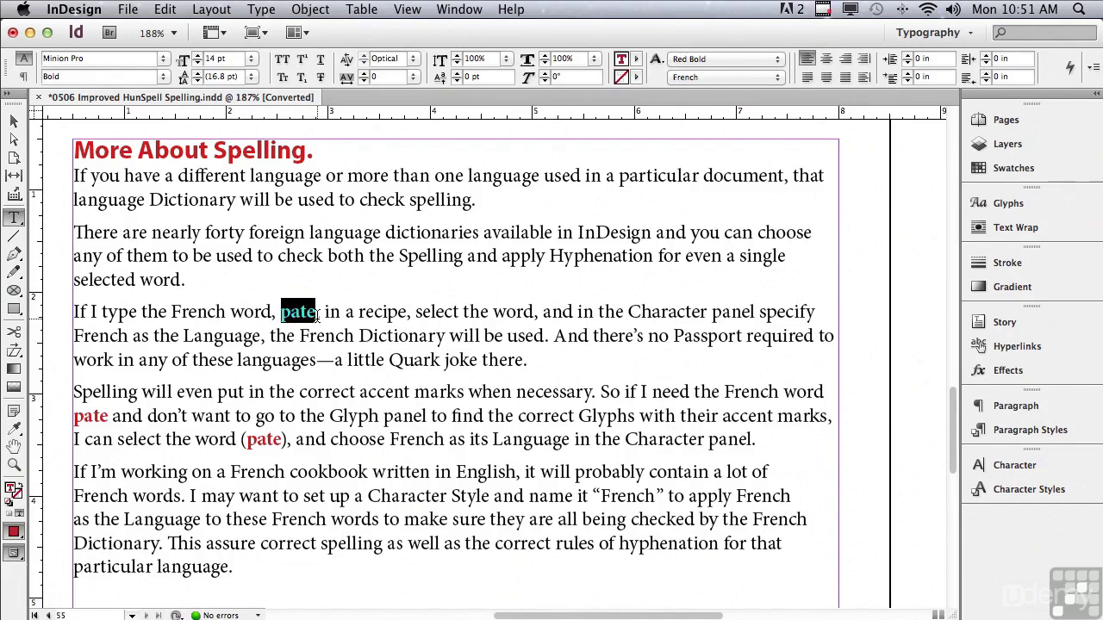
click(220, 310)
click(164, 9)
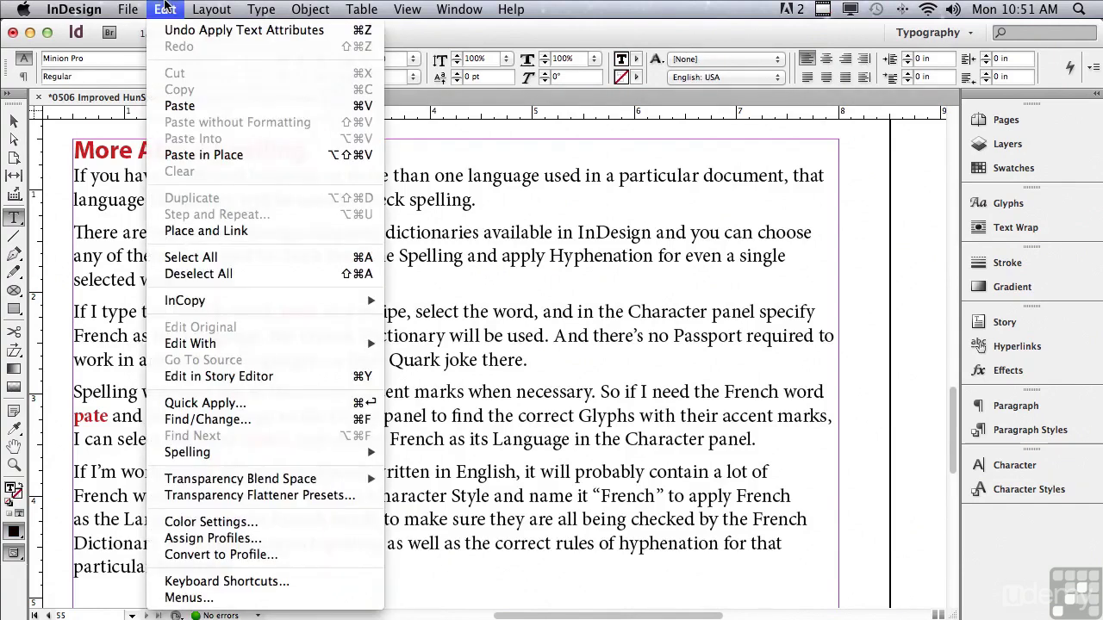
mouse_move(222, 454)
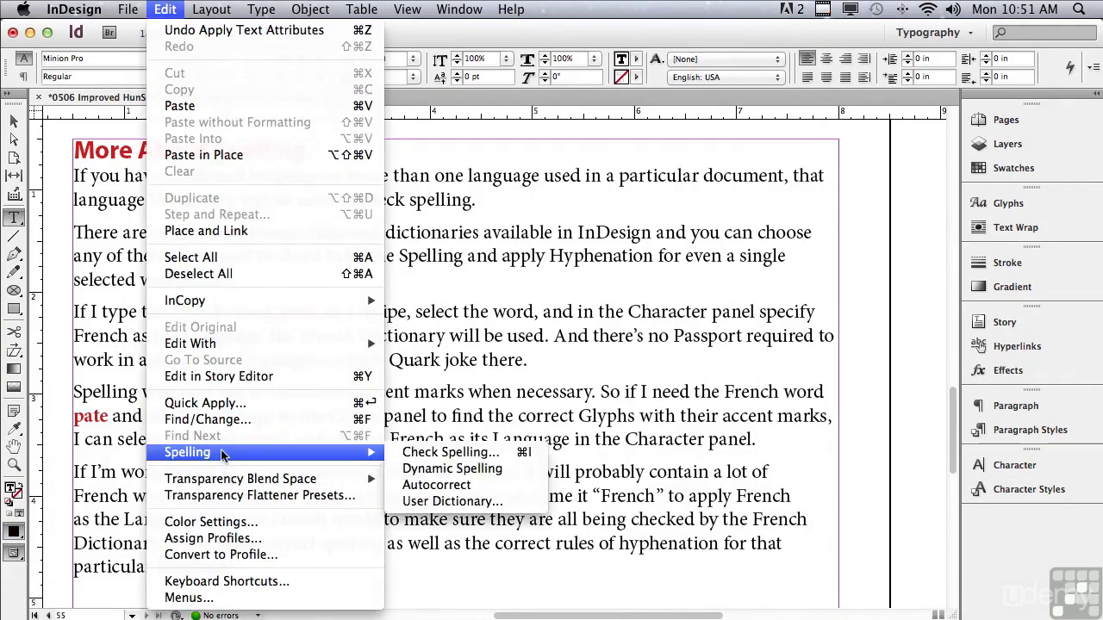
click(419, 453)
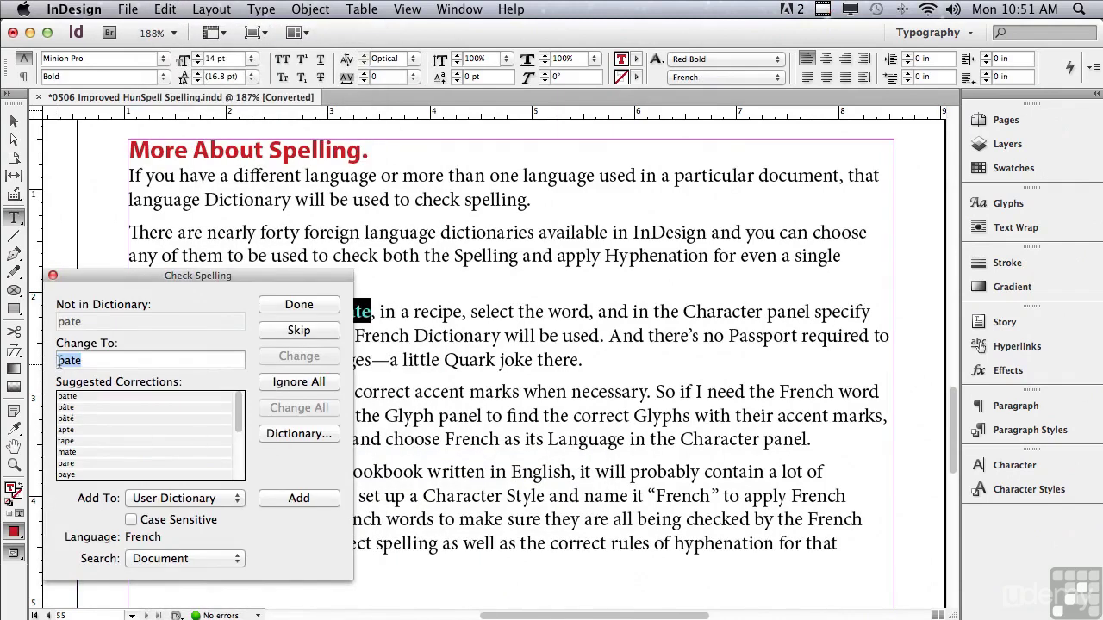
click(63, 419)
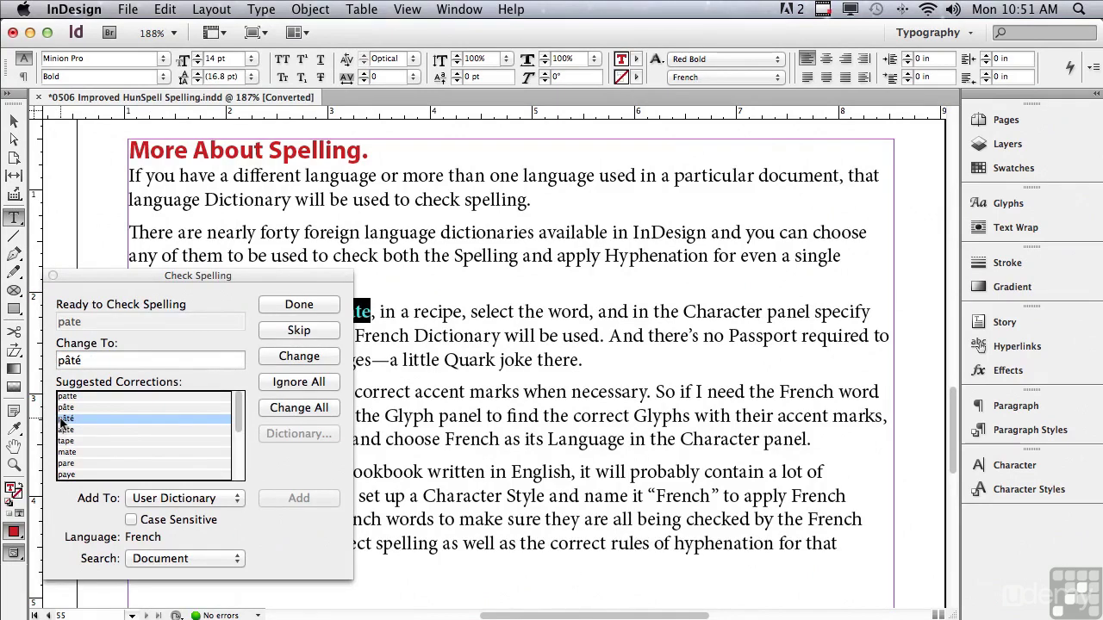
click(281, 408)
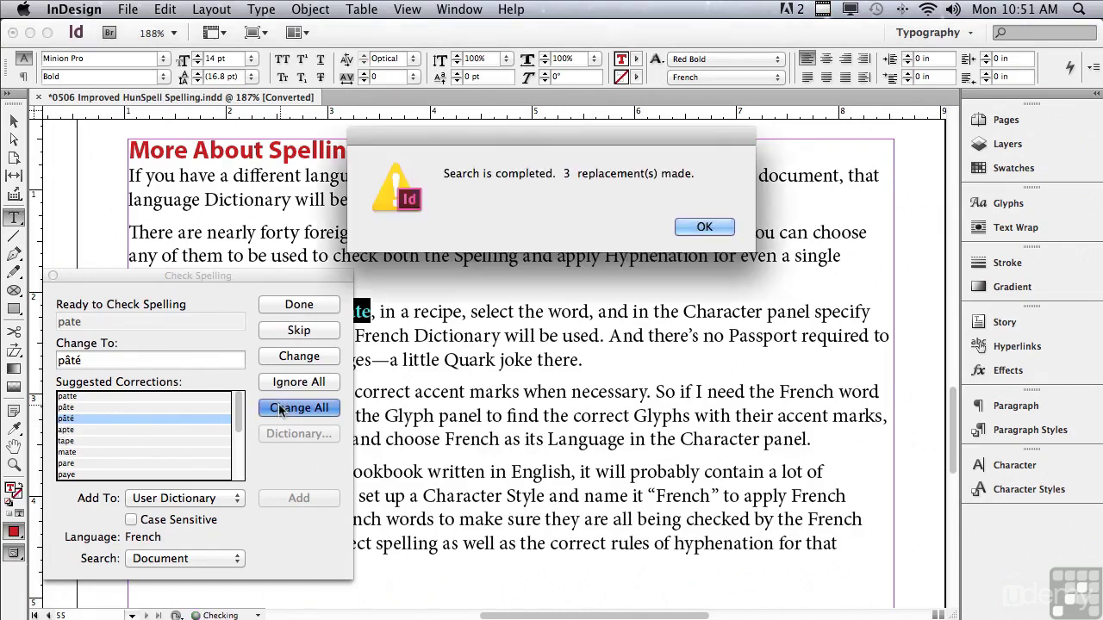
click(694, 229)
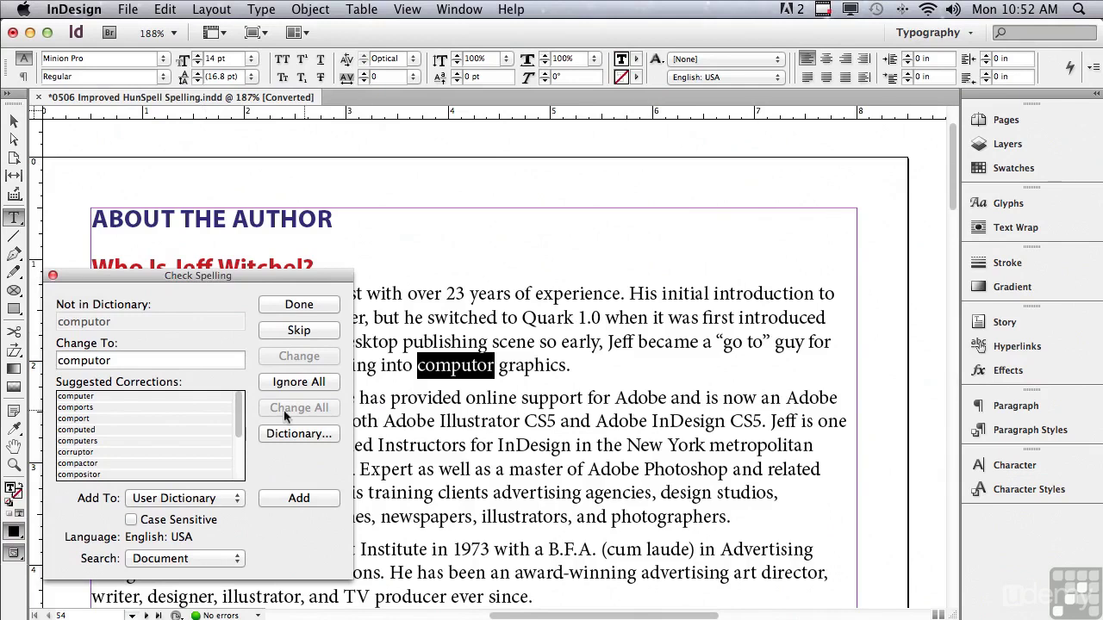
Change all instances of the misspelled "computor" to "computer" in the spelling check.
click(98, 396)
click(277, 406)
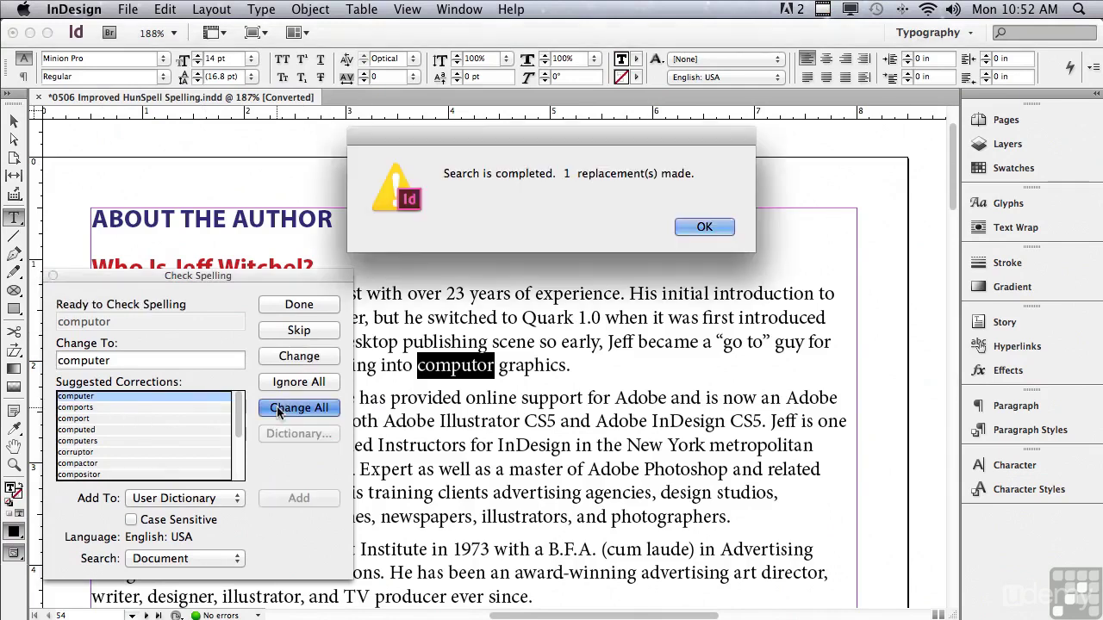
click(706, 226)
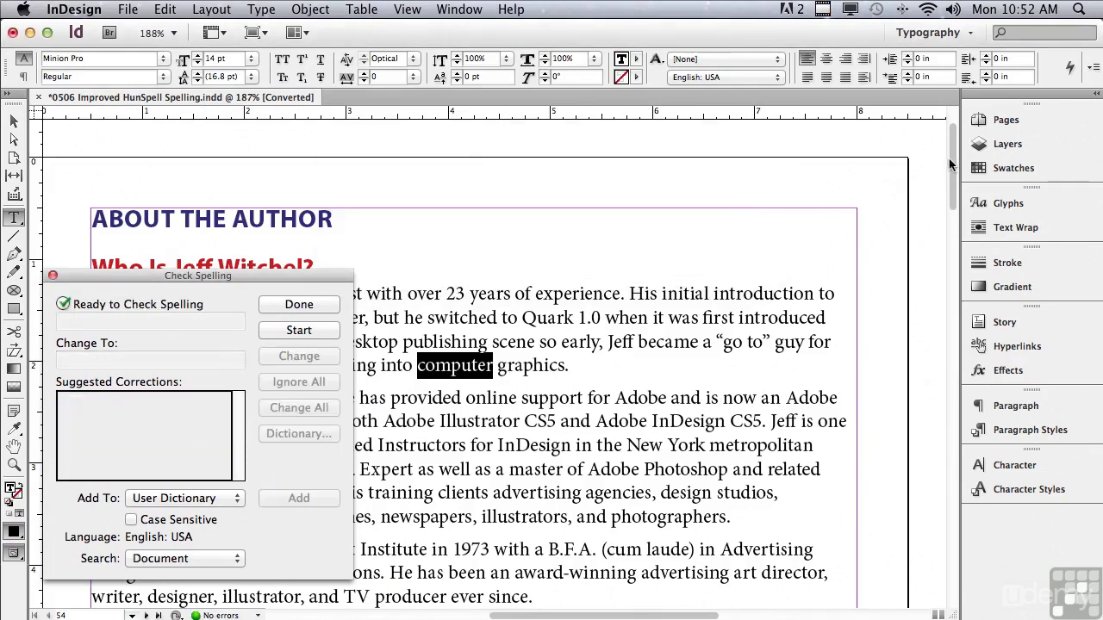
Return to page 55 and move the Check Spelling dialog off the text to review the French words.
drag(954, 164, 925, 453)
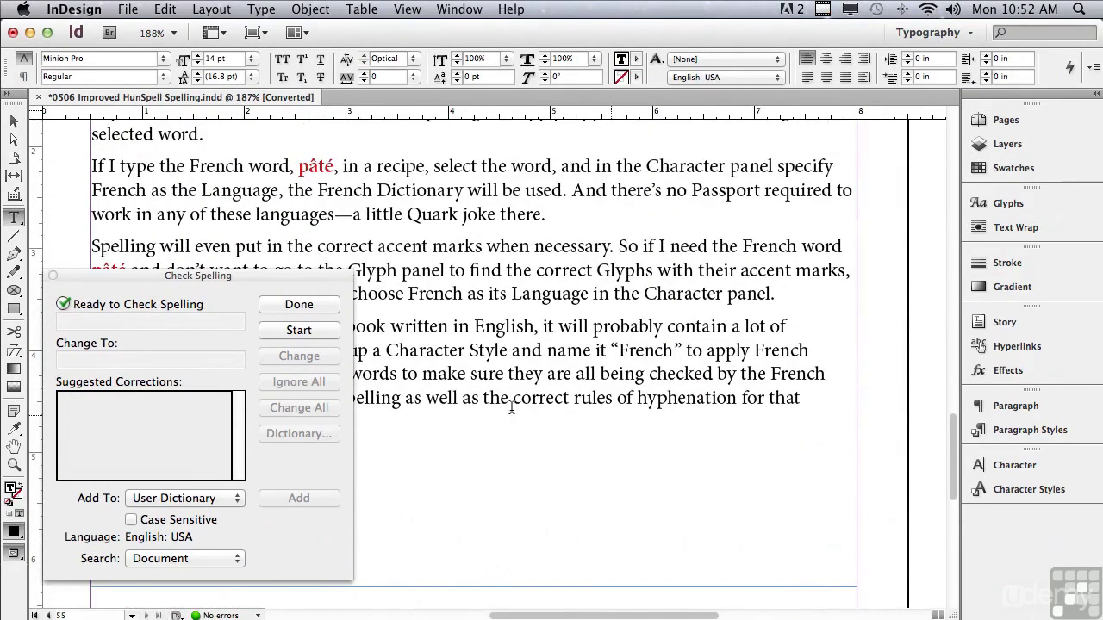
drag(127, 284, 148, 450)
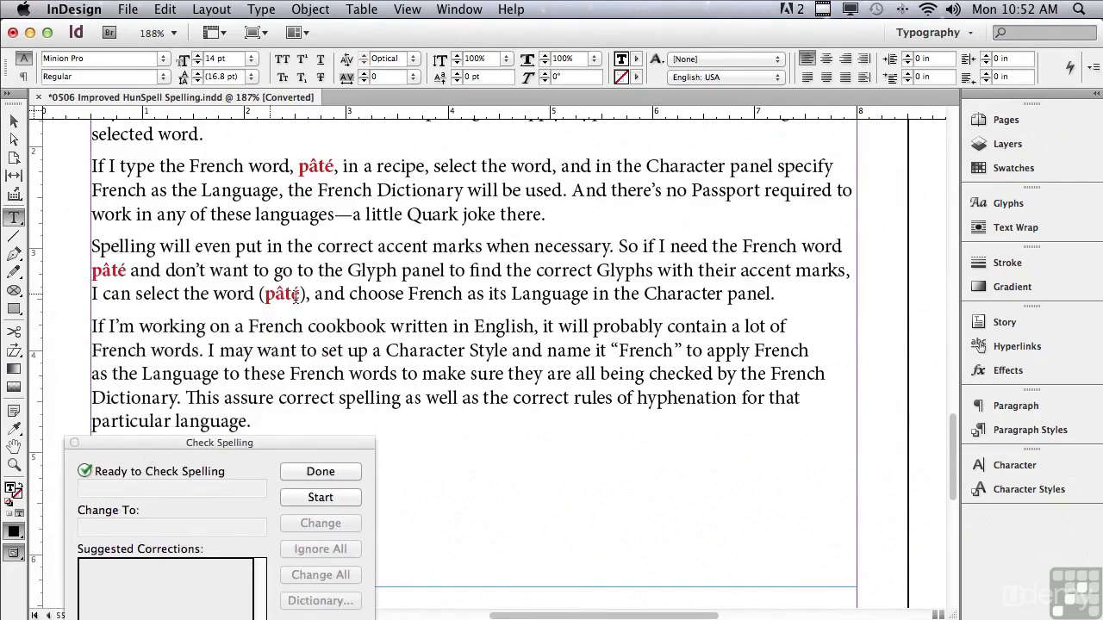